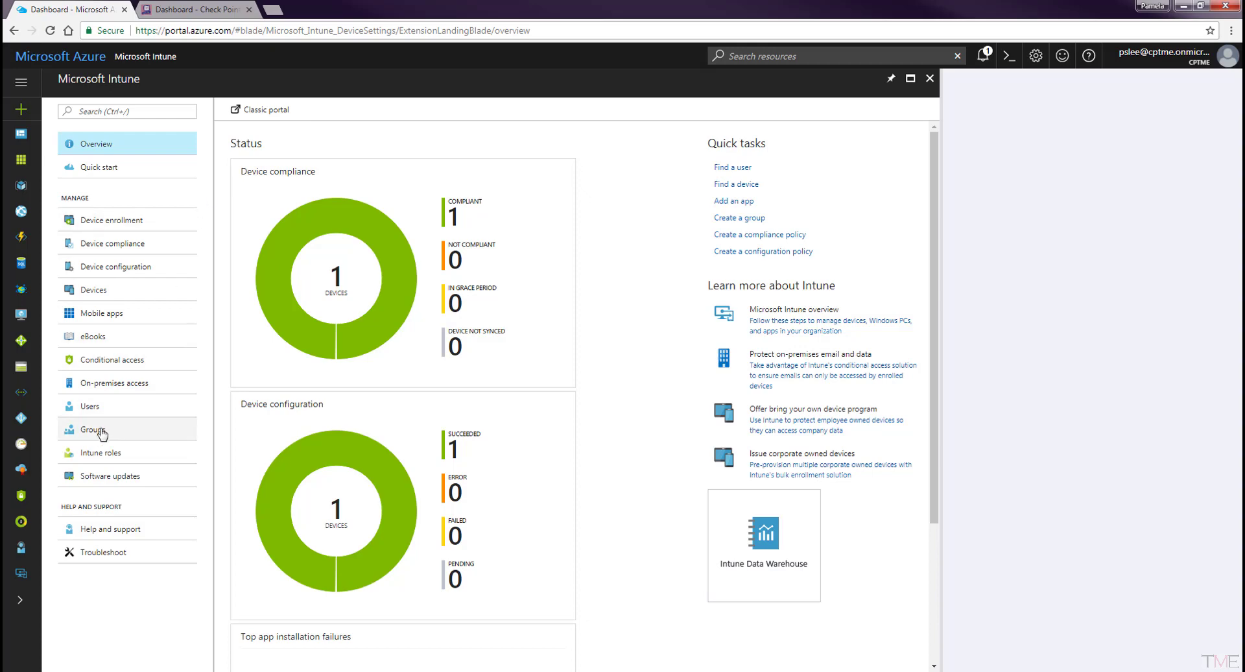
Create the Assigned group SBM_Users, described as 'SandBlast Mobile User Group', and open it.
left_click(102, 430)
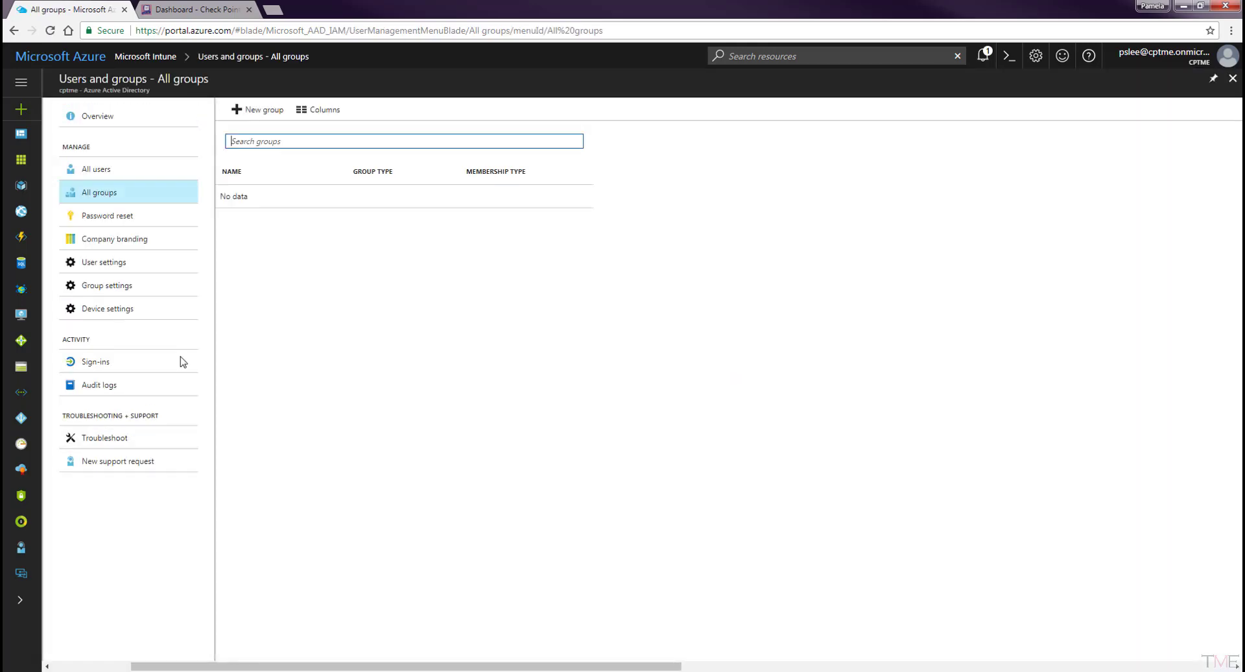
left_click(264, 110)
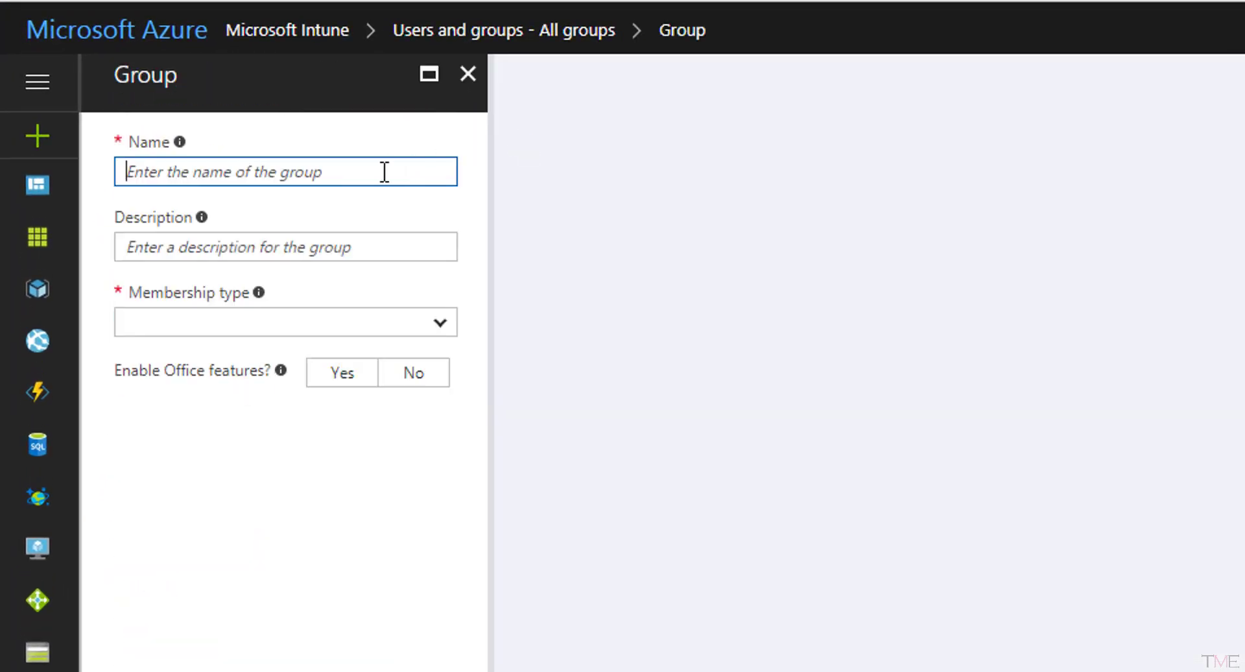
type("SBM_Users")
left_click(344, 249)
type("SandBlast Mobile User Group")
left_click(309, 332)
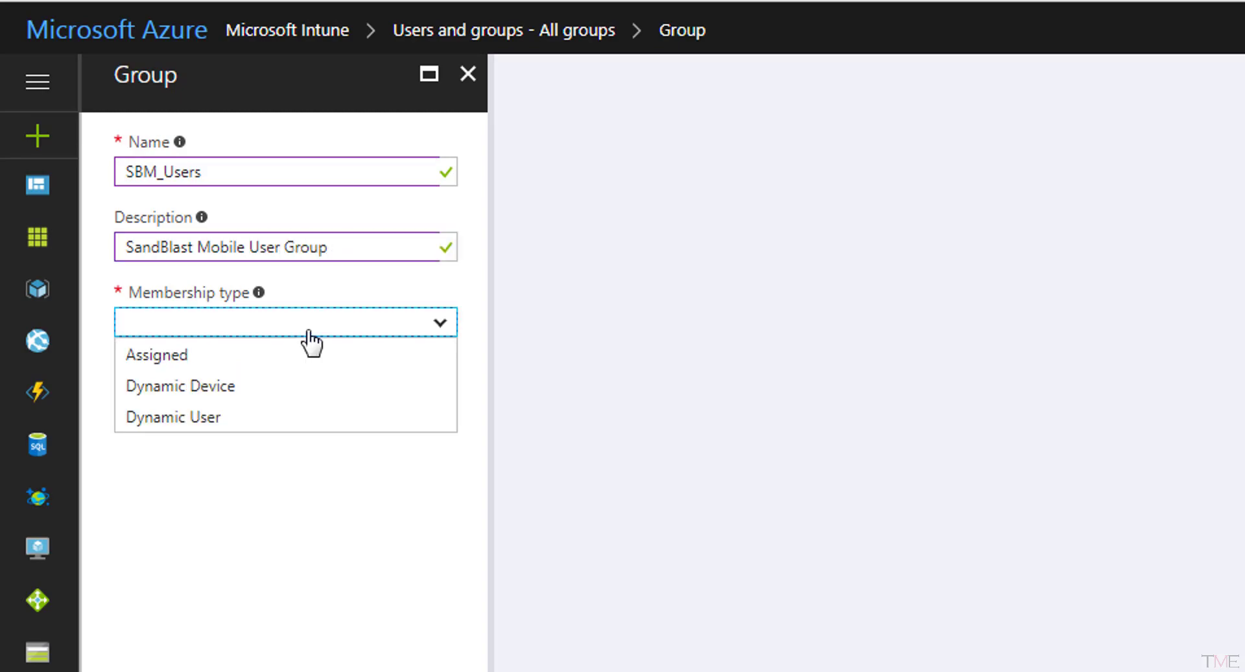
left_click(157, 355)
left_click(172, 613)
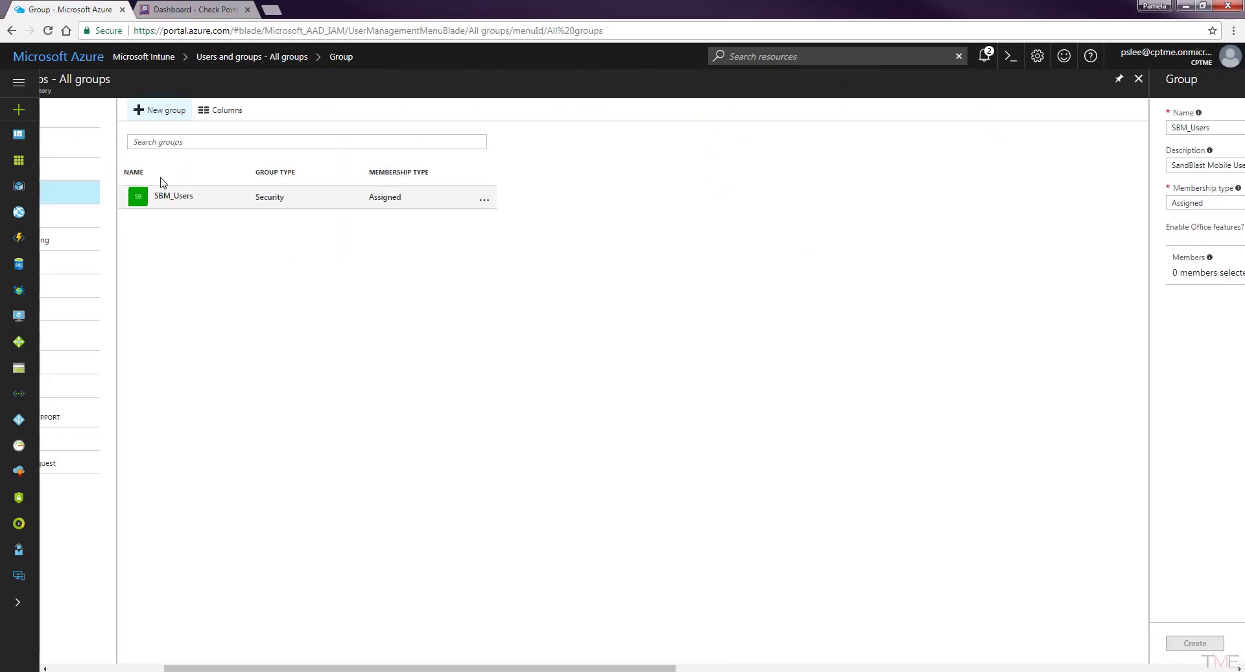
left_click(162, 194)
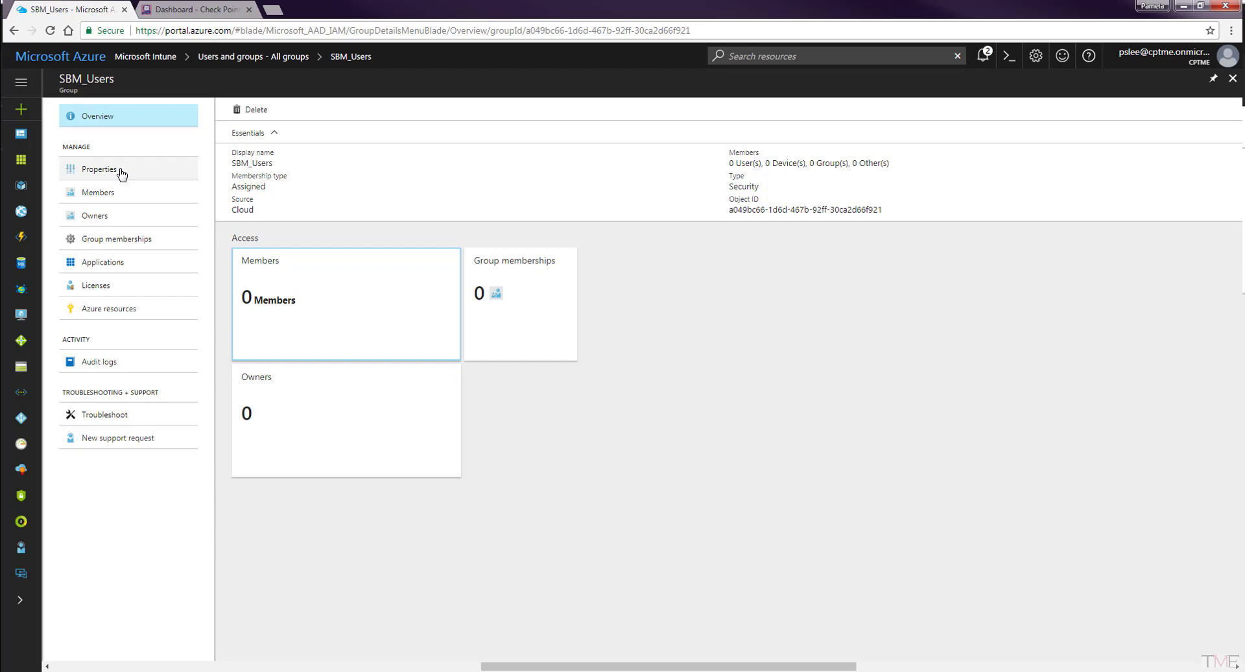
Assign the Enterprise Mobility + Security licence to the SBM_Users group.
left_click(97, 285)
left_click(253, 110)
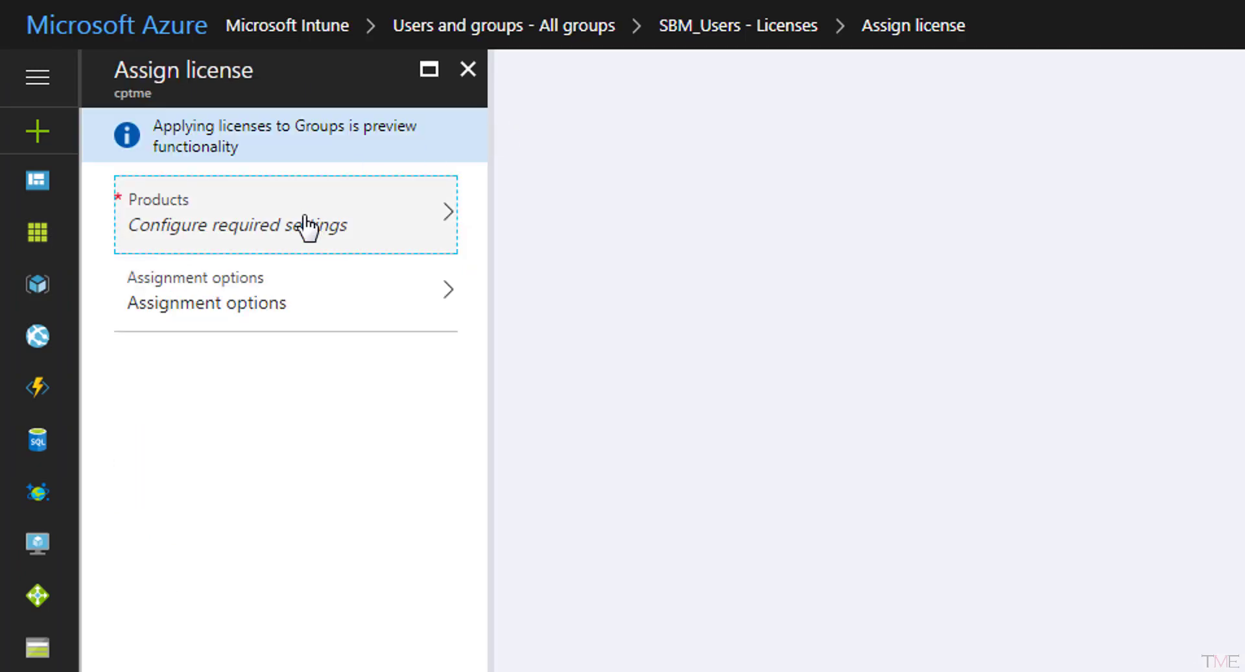
left_click(307, 227)
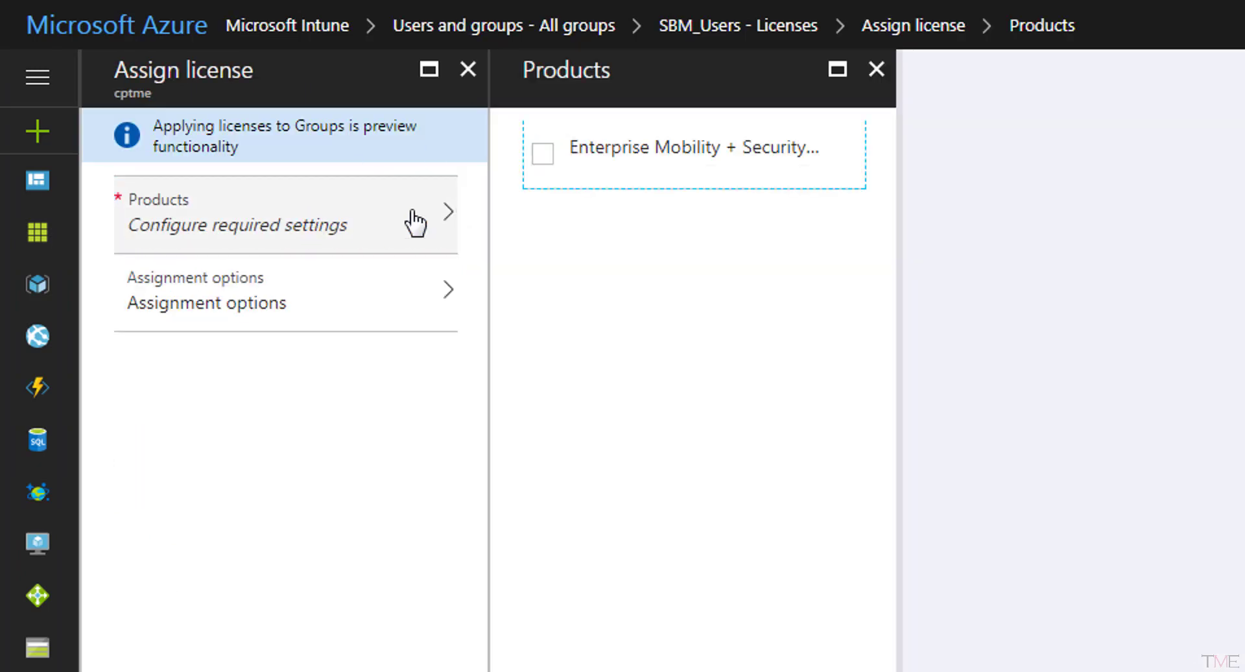
left_click(544, 120)
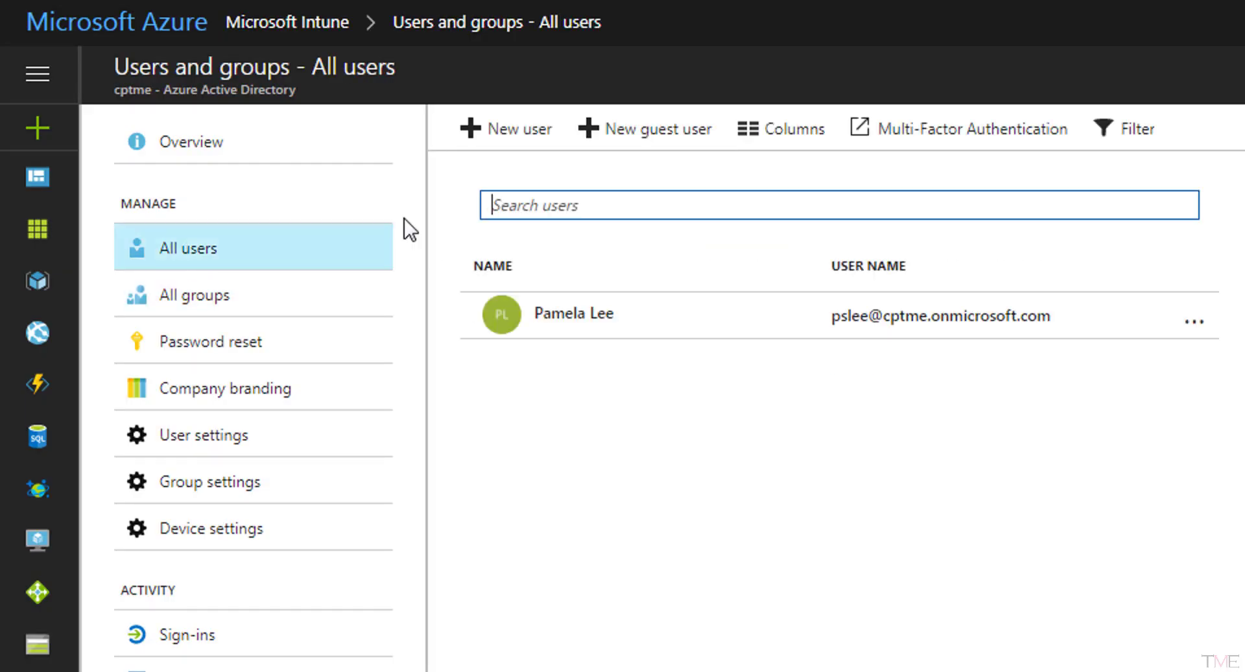
Start a new user, entering the display name, work user name, and first and last names.
left_click(503, 137)
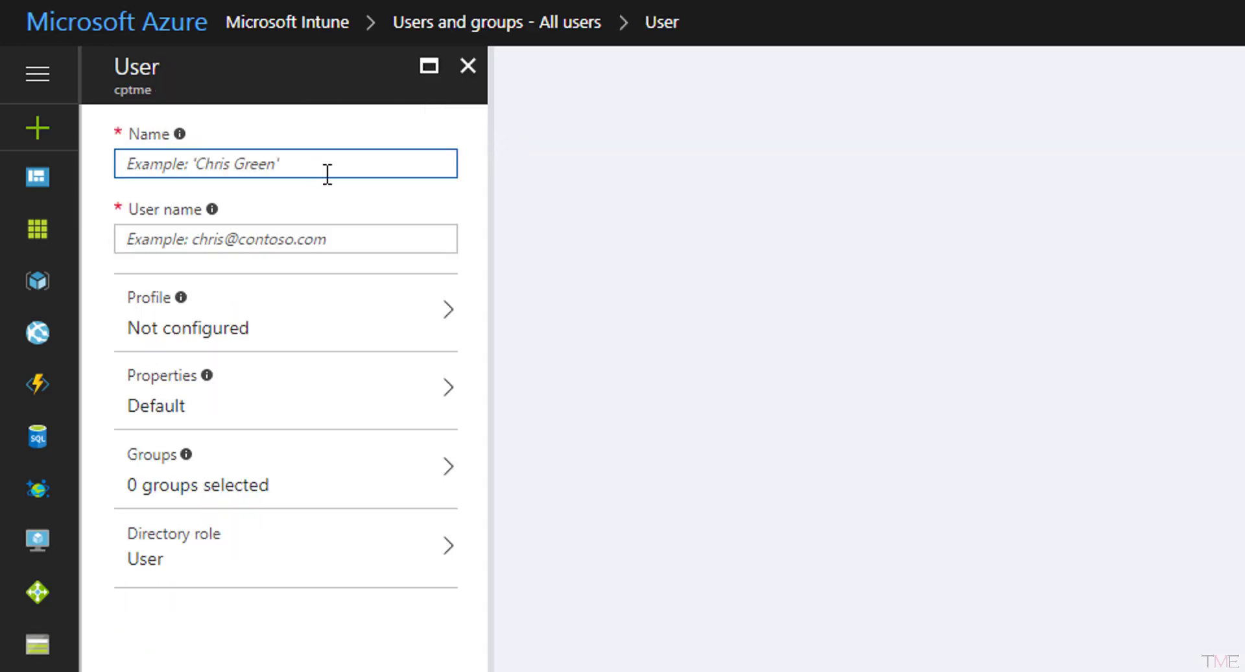
type("Fox M")
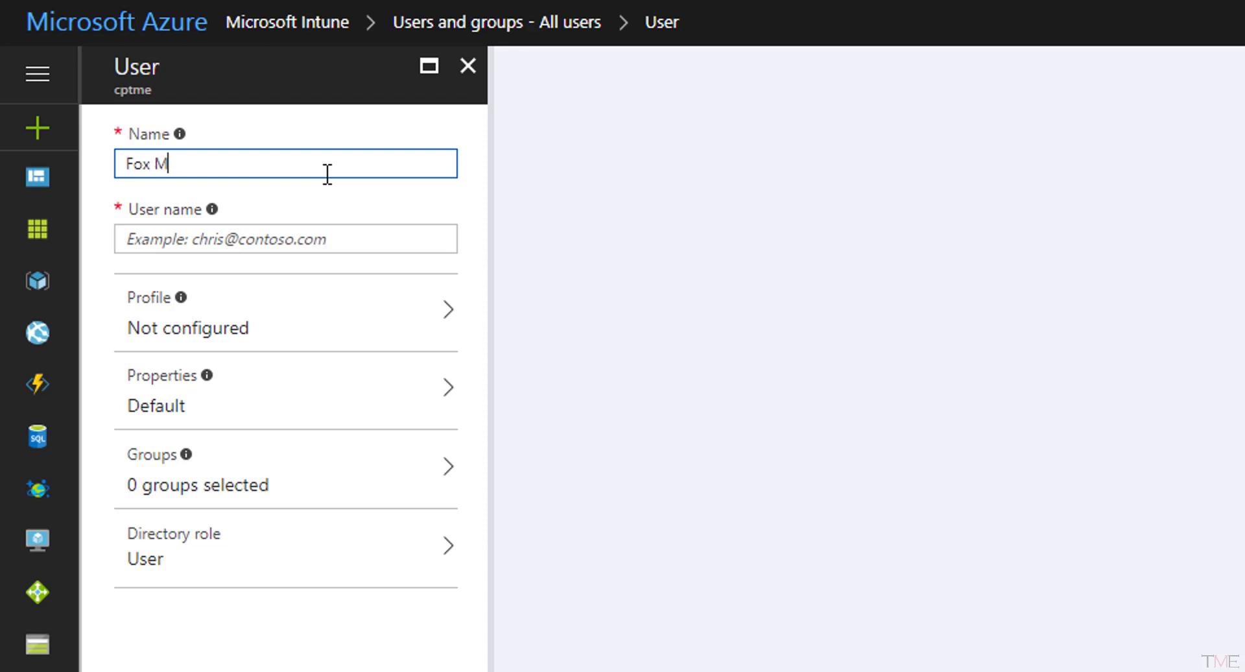
type("ulder")
left_click(326, 238)
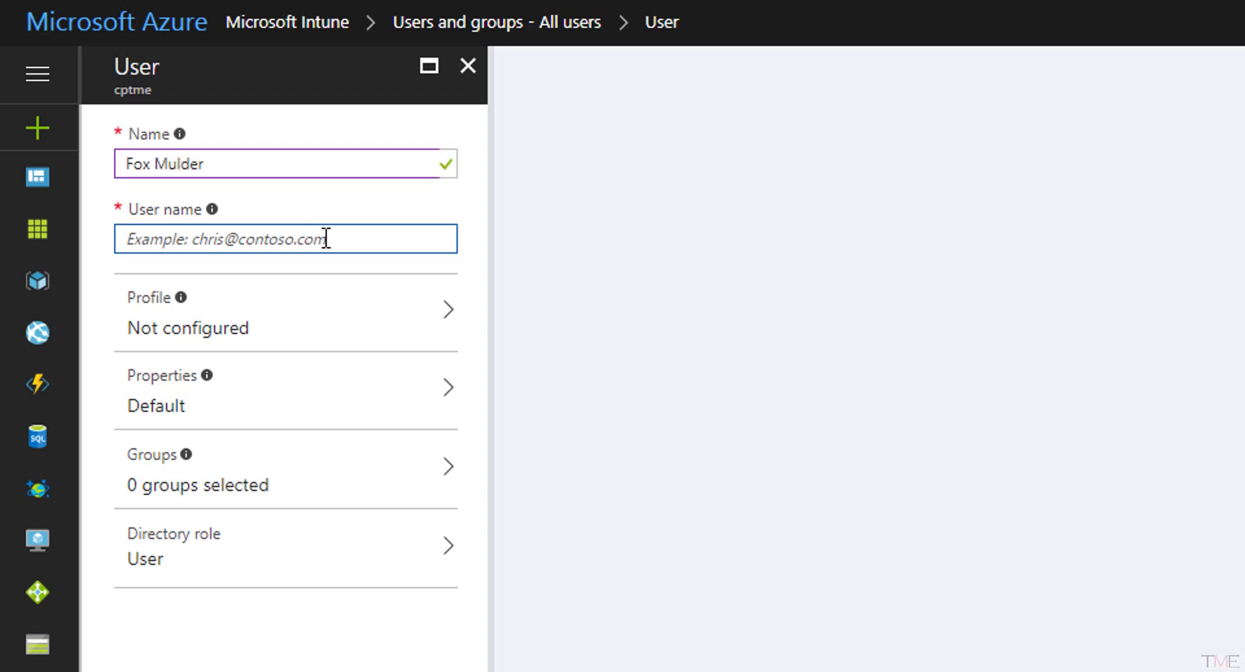
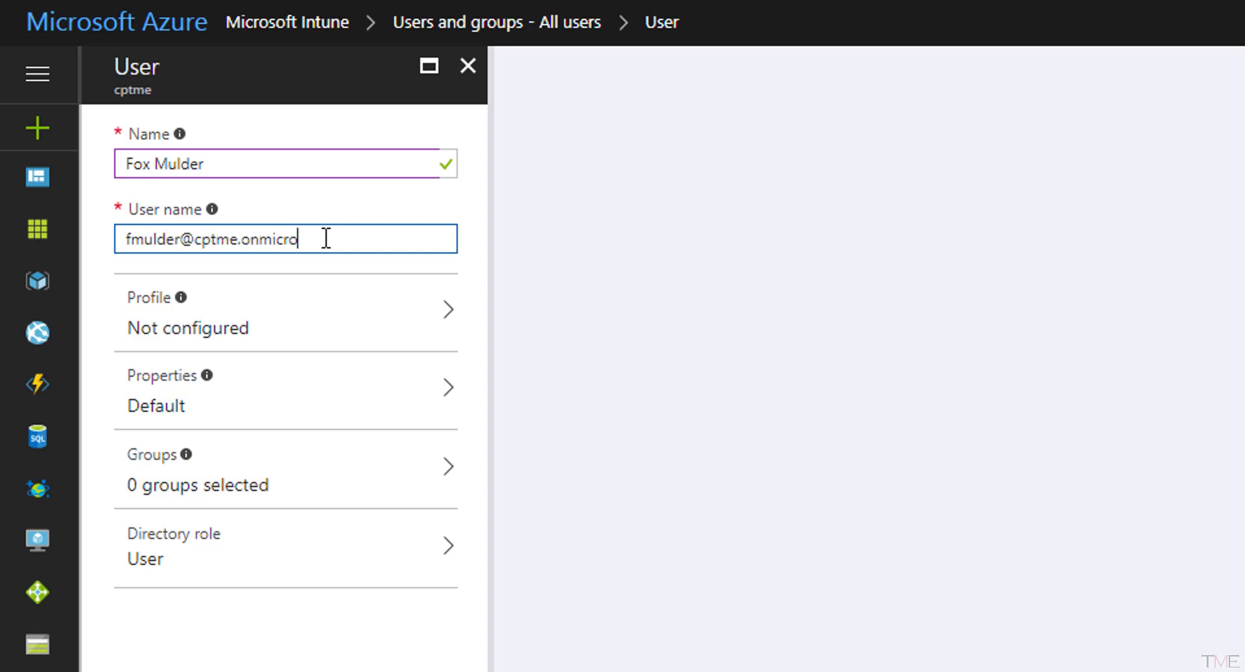
left_click(353, 315)
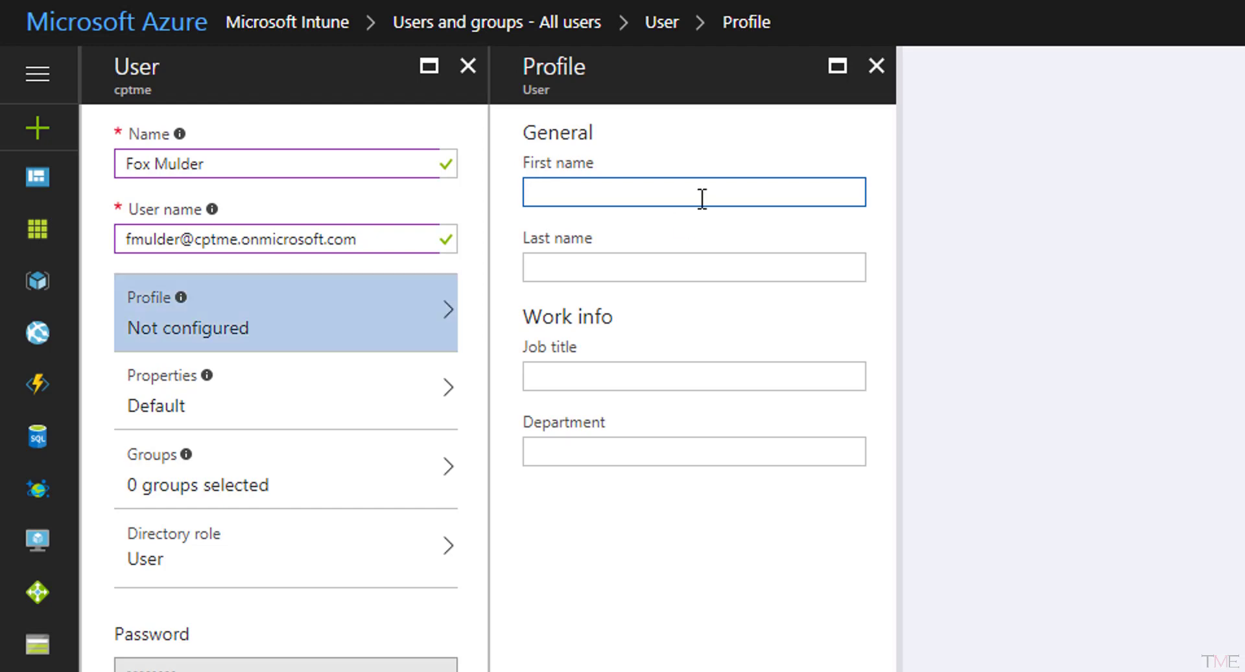
type("Fox")
key("Tab")
type("Mulder")
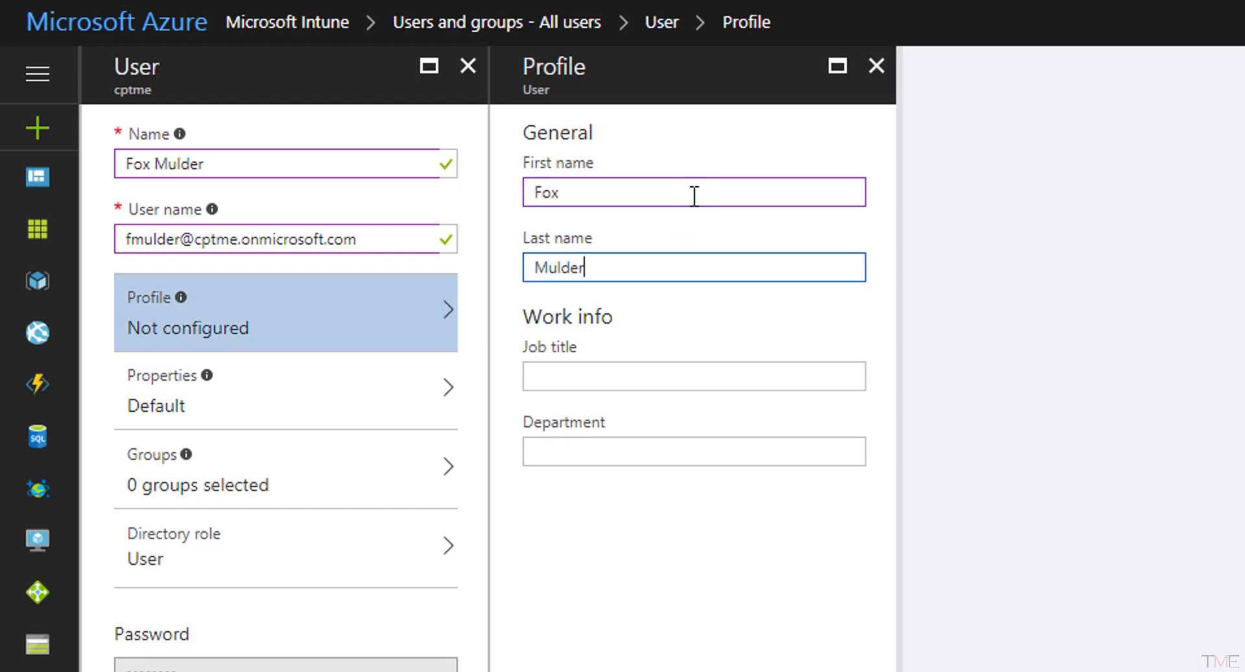
left_click(539, 662)
Add the user to SBM_Users, reveal the generated password, and create the account.
left_click(275, 492)
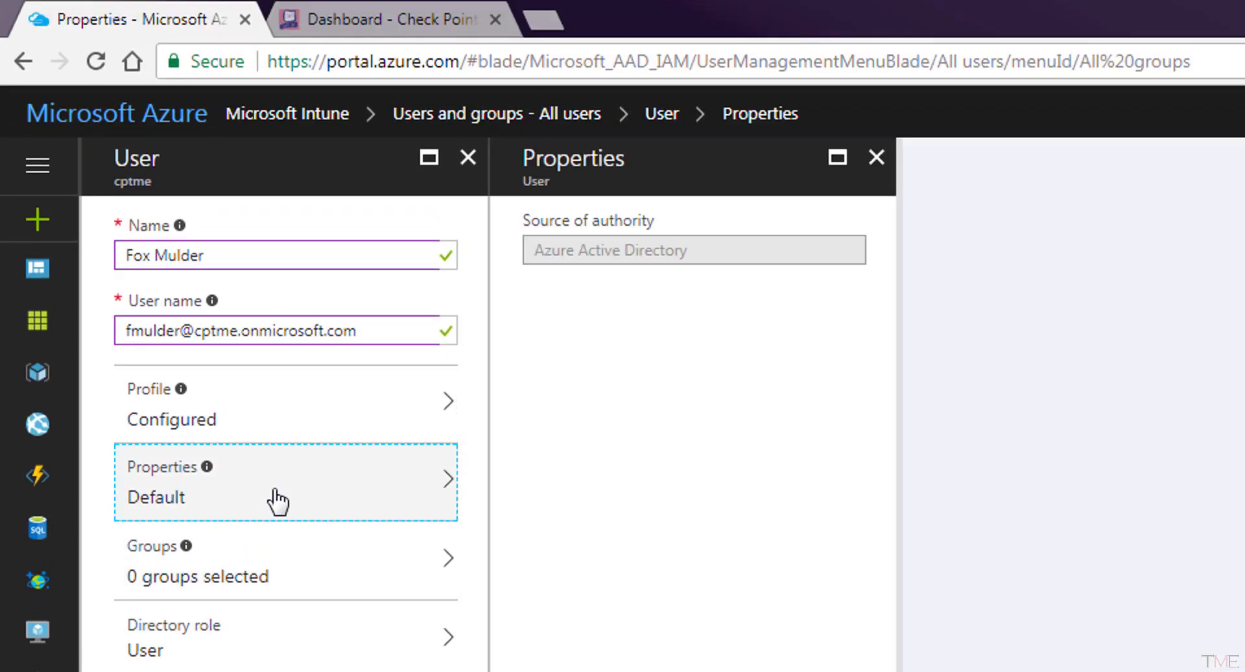
left_click(285, 574)
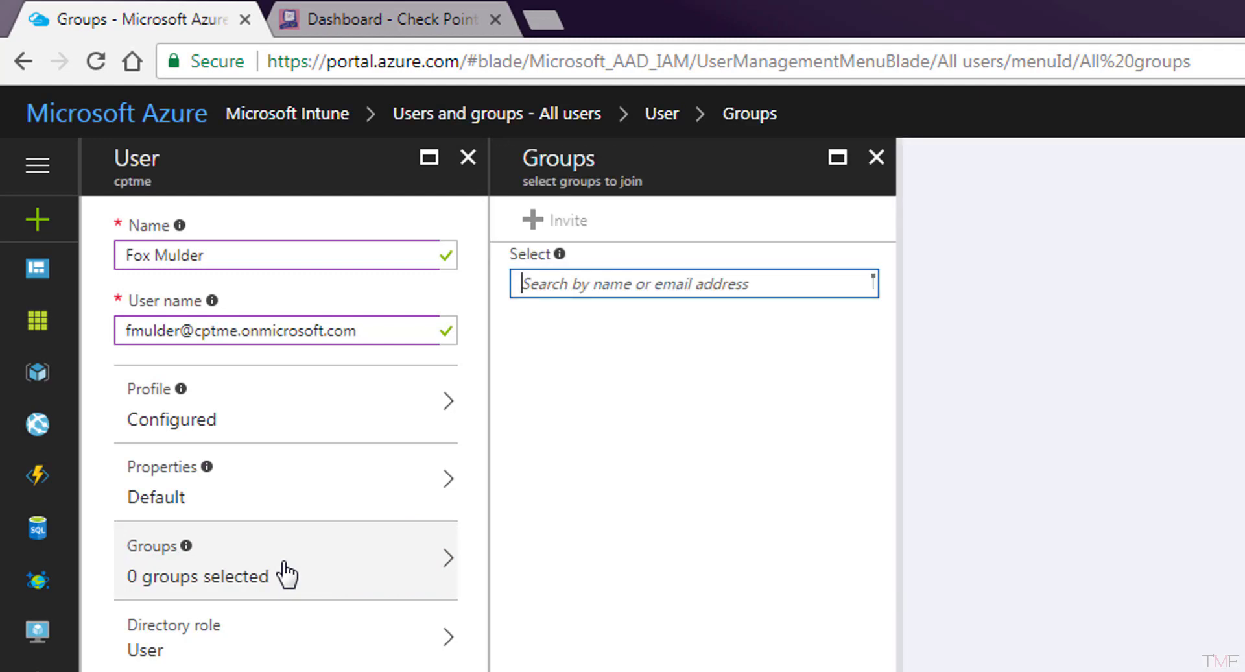
left_click(510, 372)
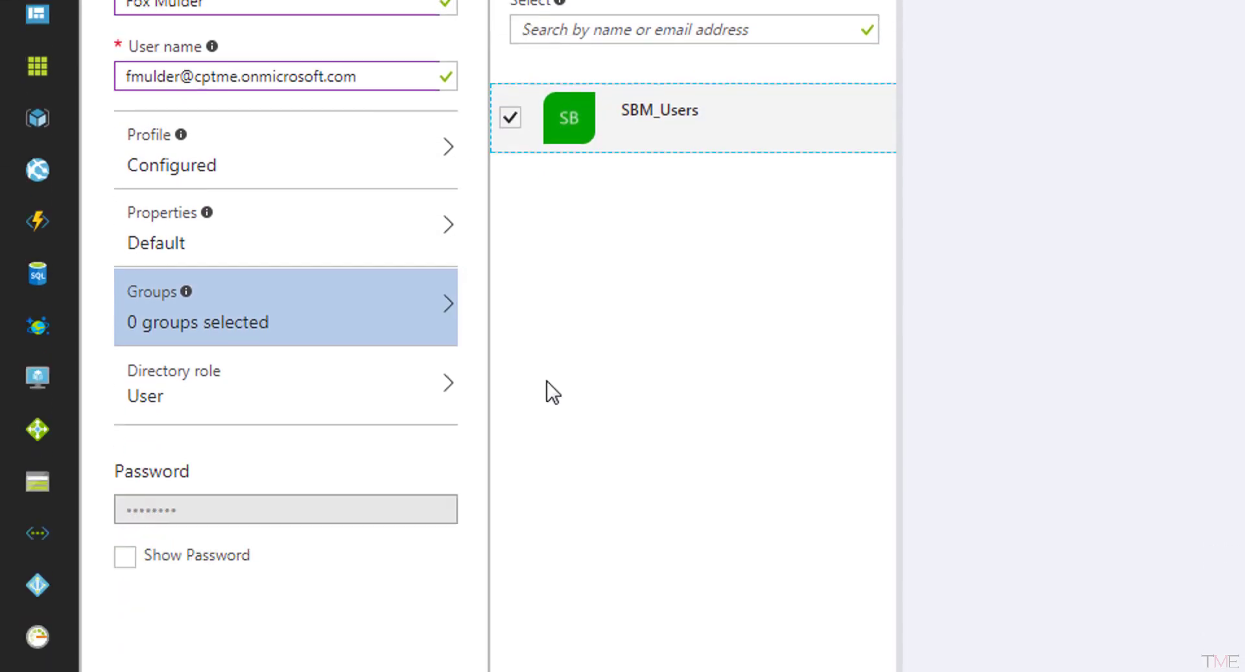
left_click(553, 596)
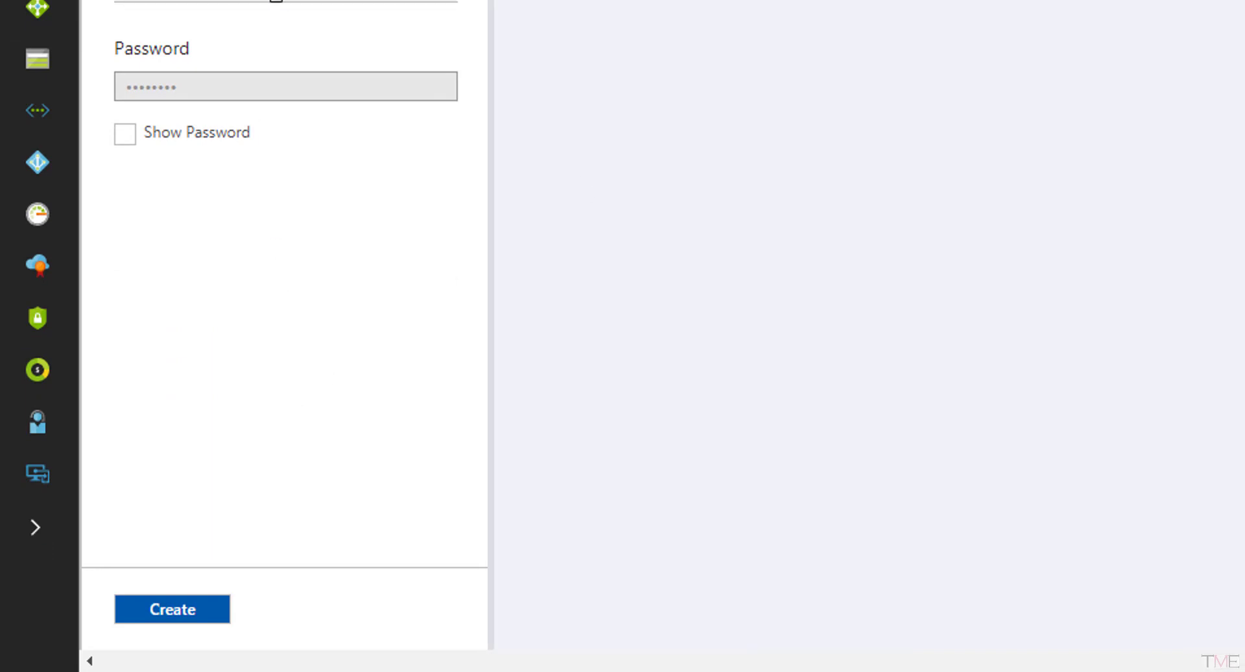
left_click(129, 133)
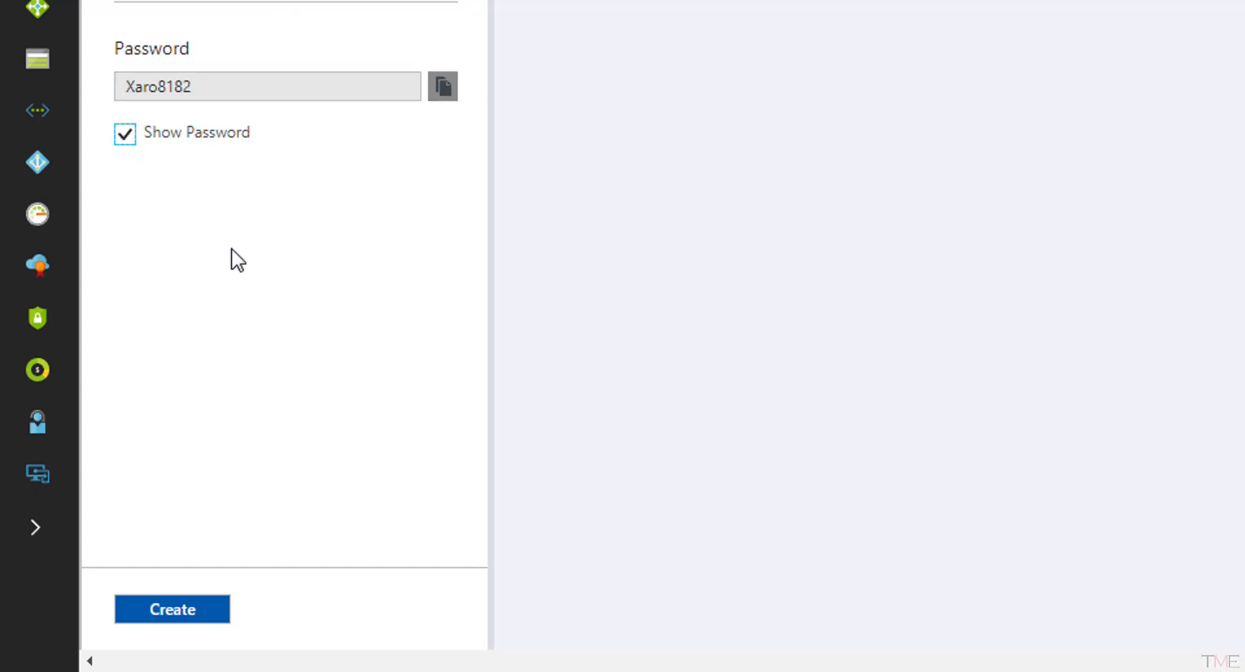
left_click(173, 610)
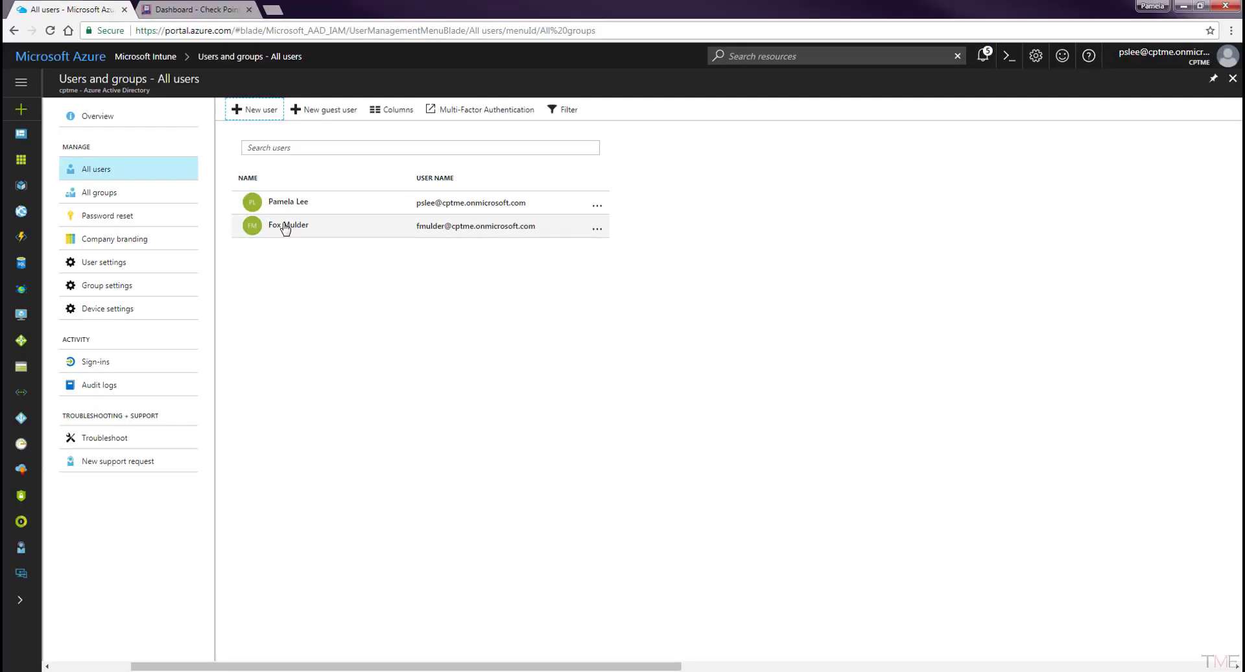
left_click(285, 227)
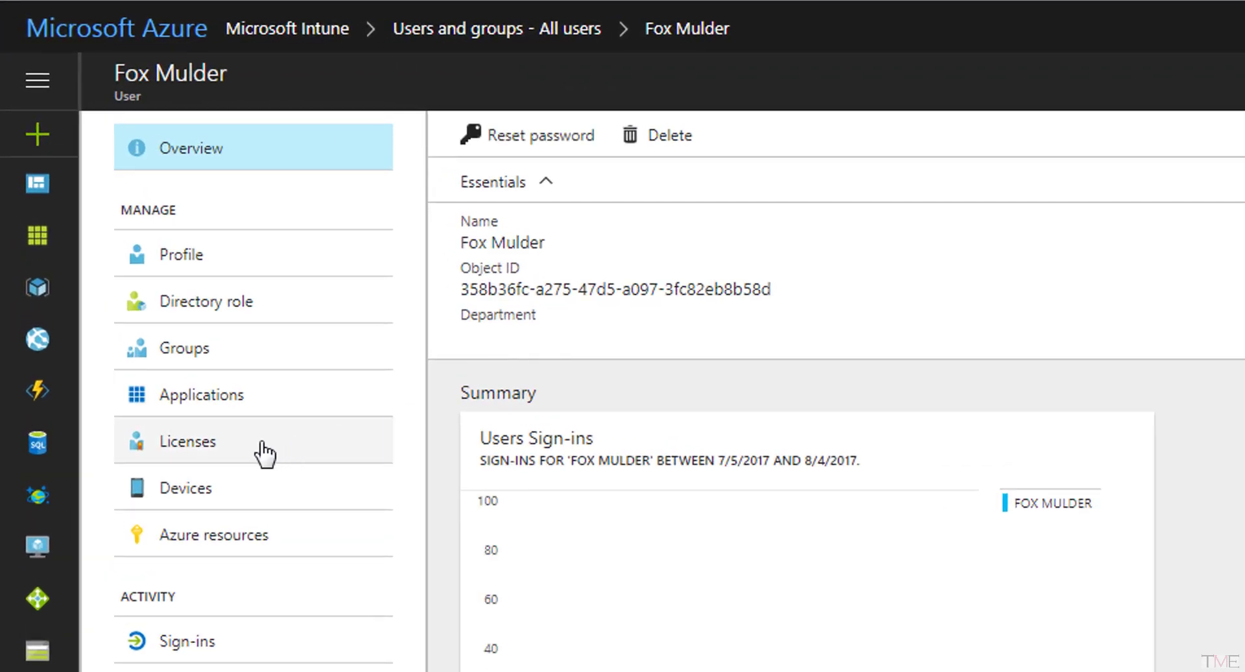
left_click(208, 257)
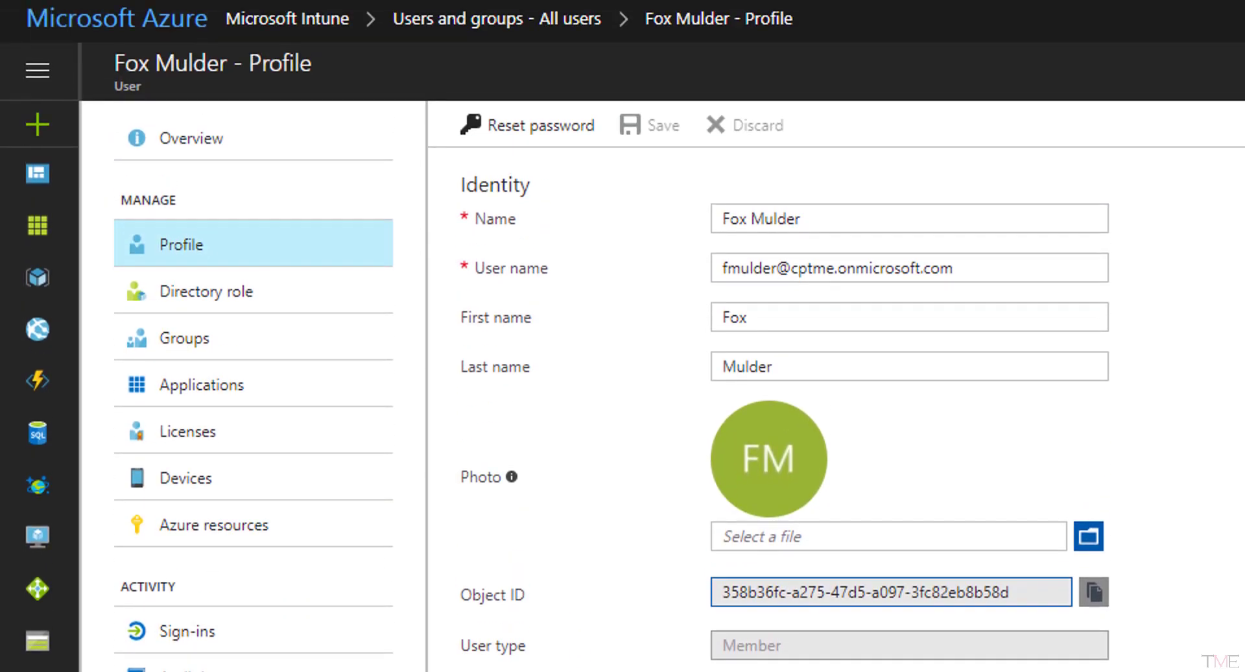
left_click(226, 435)
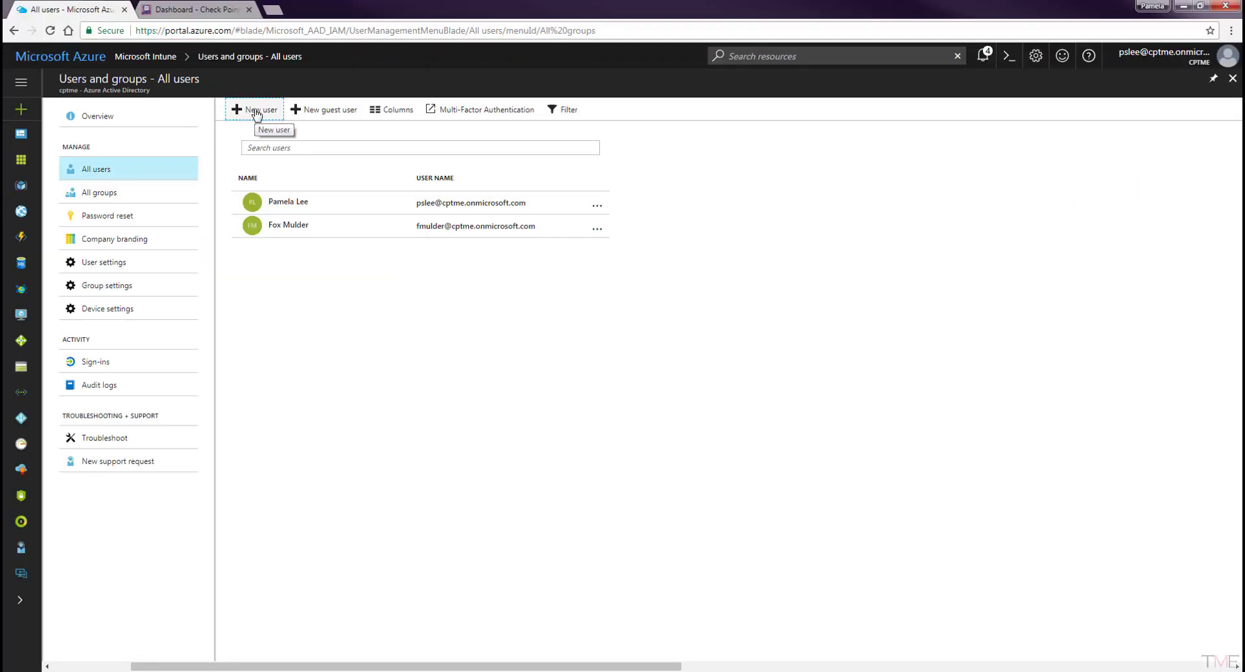
Create a second user with display name, work user name, profile details and one group.
left_click(255, 108)
left_click(194, 127)
type("Dana Scully")
key("Tab")
left_click(145, 201)
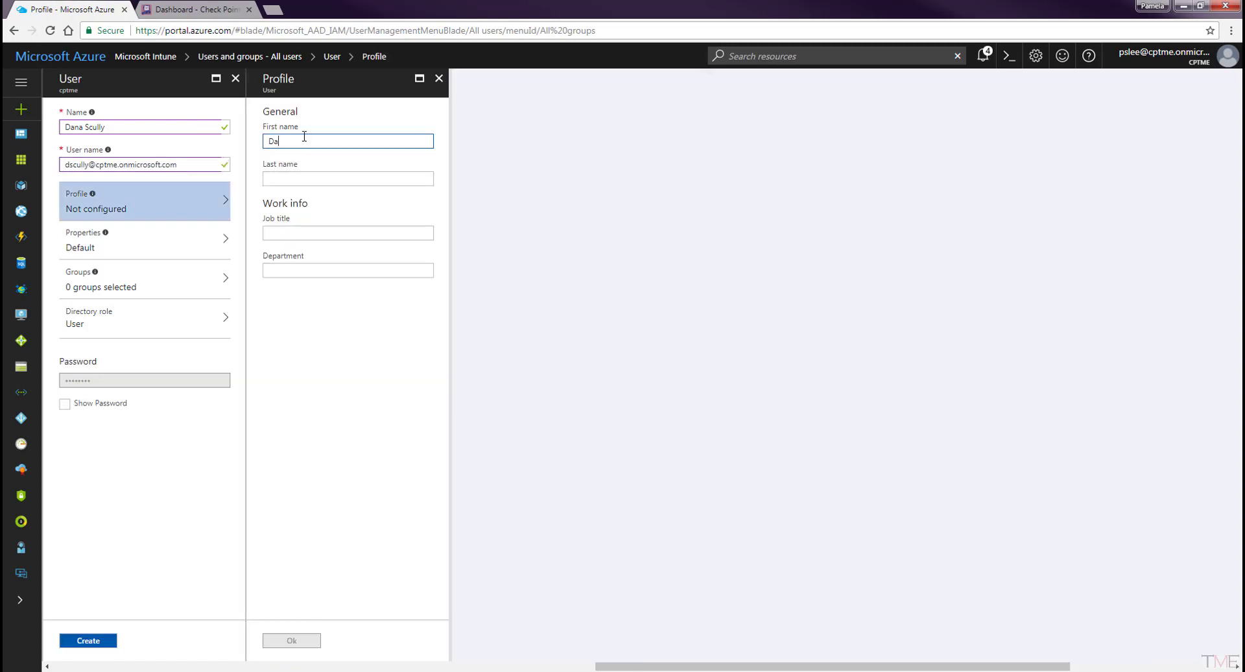
left_click(148, 284)
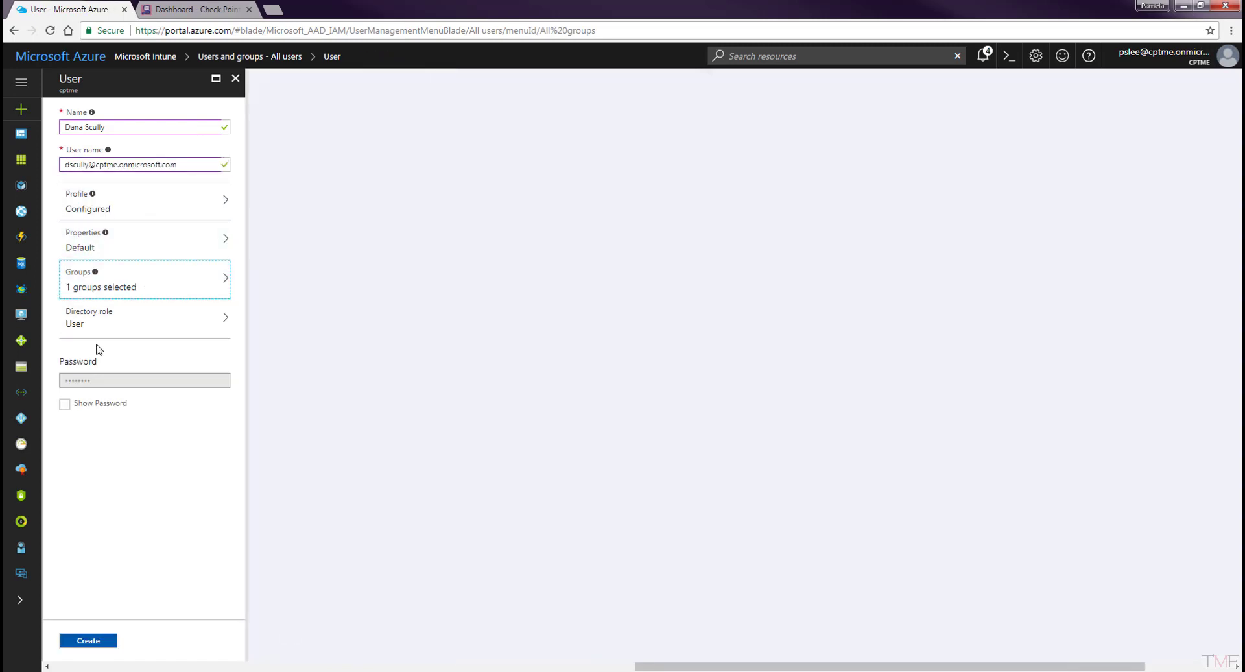
left_click(64, 403)
left_click(89, 640)
Set and save the new user's usage location, then return to all users.
left_click(288, 247)
left_click(93, 169)
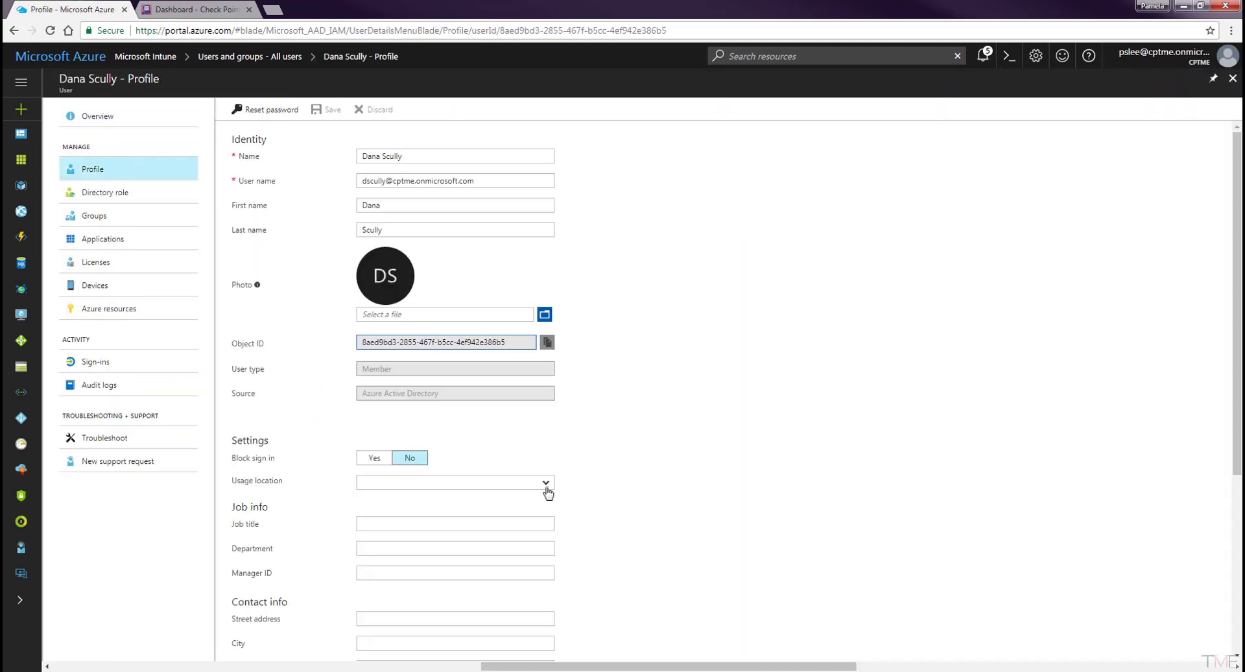
left_click(454, 482)
scroll(460, 426, "down", 20)
left_click(460, 426)
left_click(326, 109)
left_click(95, 262)
left_click(250, 56)
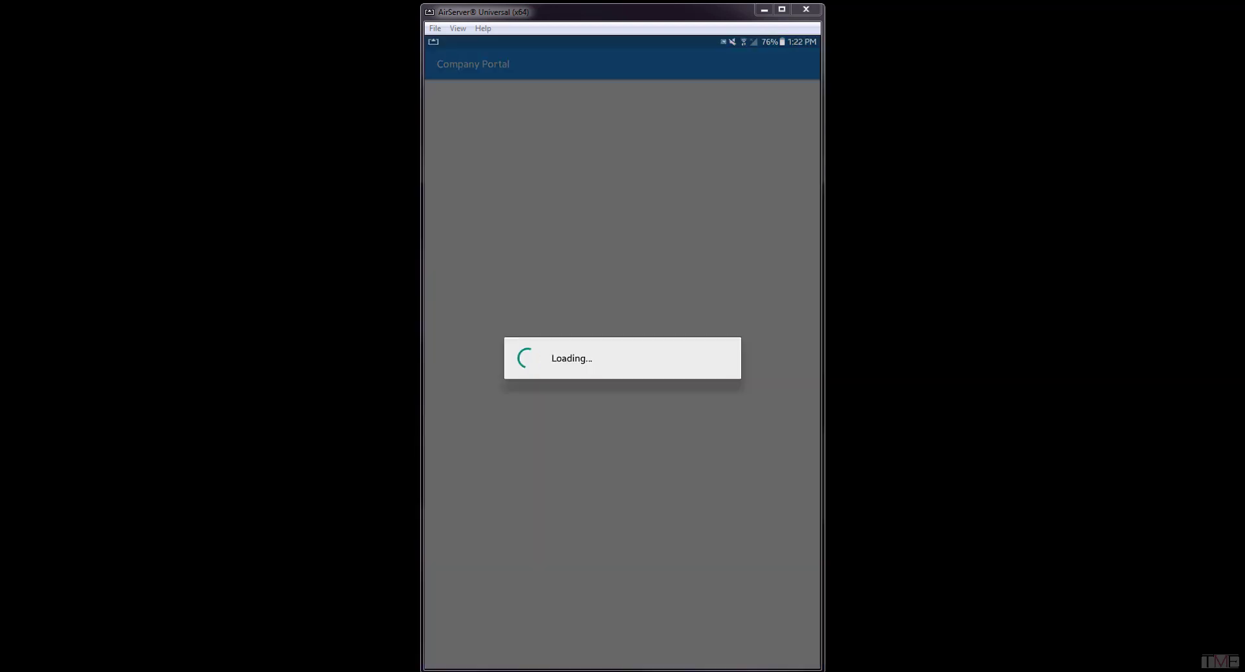
Sign the Android Company Portal in with the test user's work e-mail and temporary password.
key("Return")
type("••••••••")
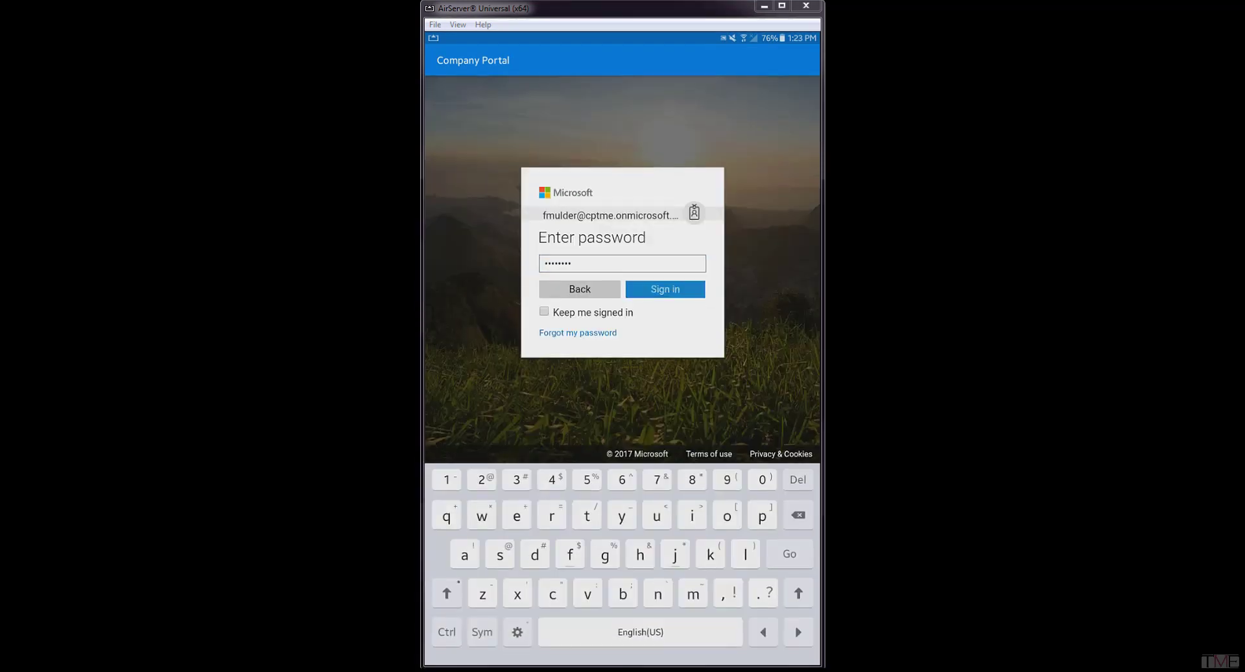
key("Return")
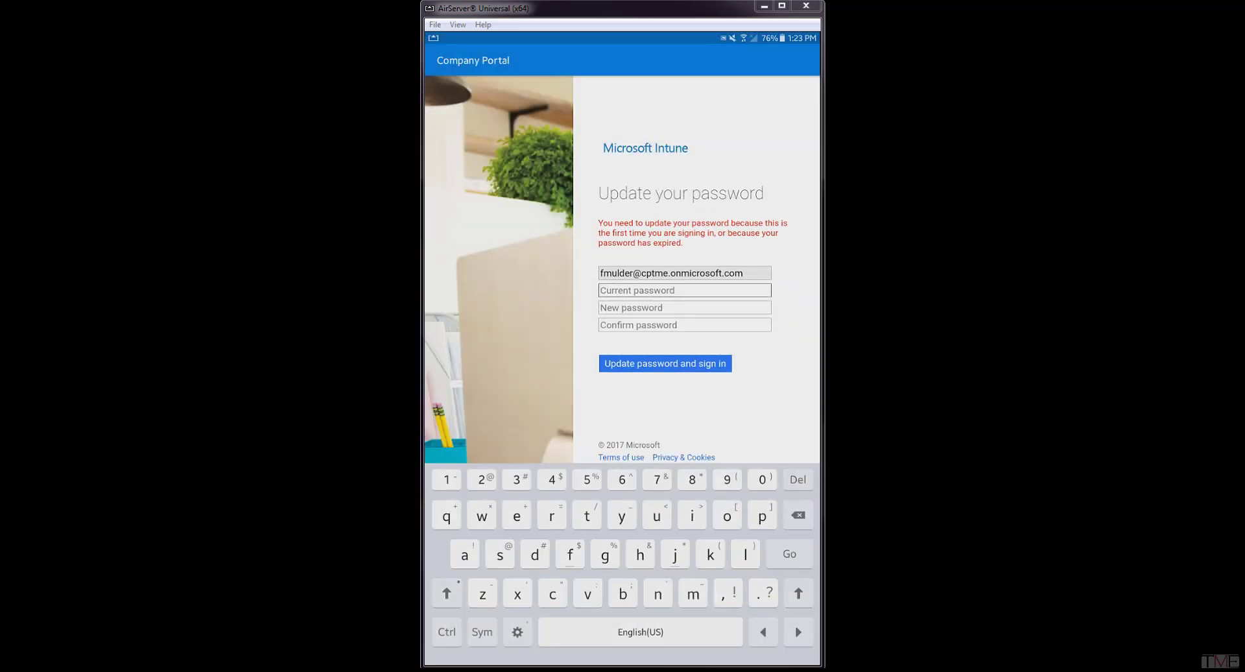
Replace the temporary password with a new one and finish signing in.
type("••••••••")
key("Tab")
type("•••••••••")
key("Tab")
type("•••••••••")
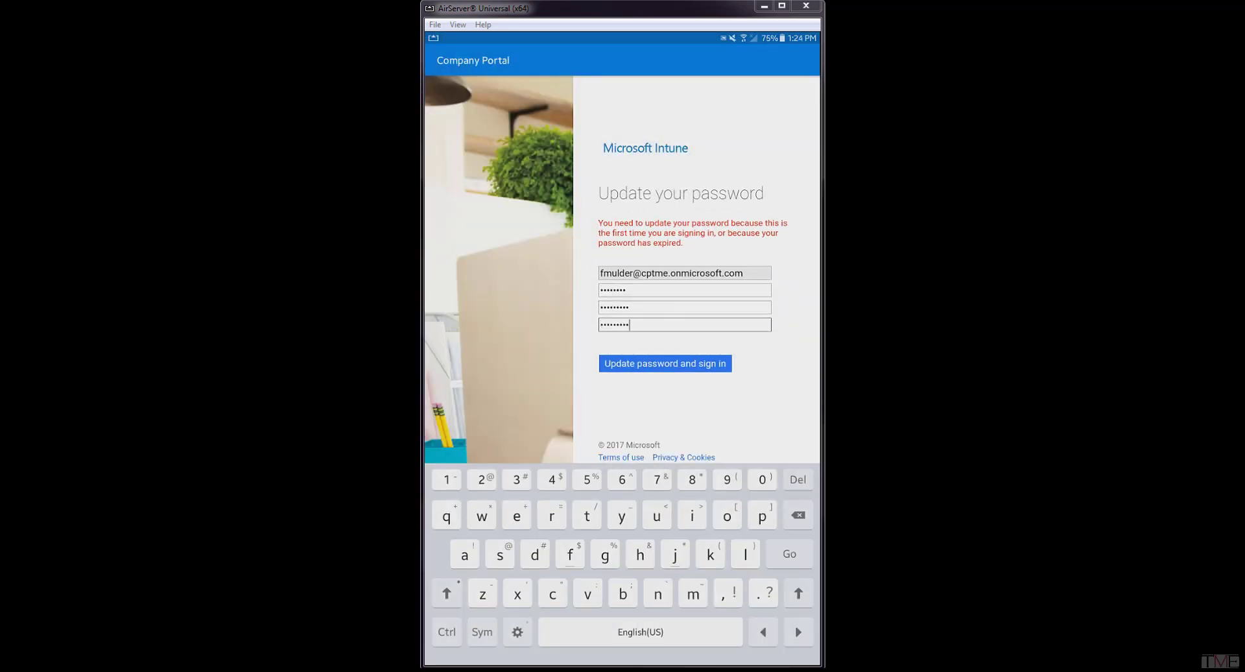
key("Return")
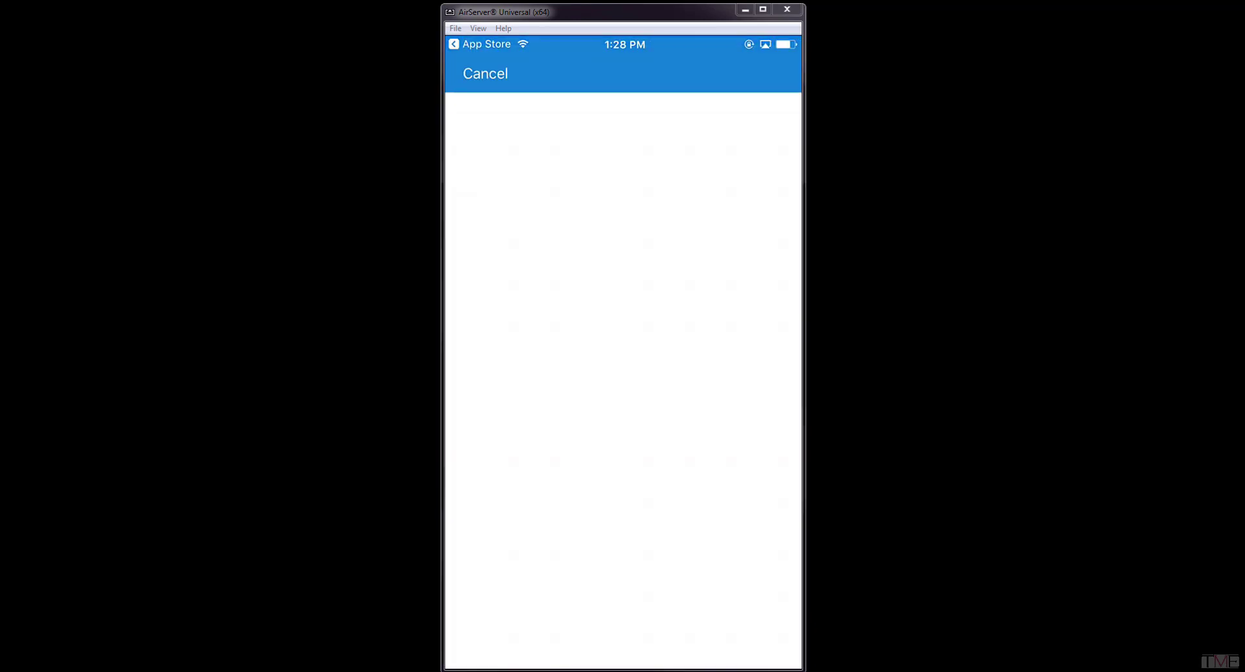
Enter the new user's work e-mail in the iPhone Company Portal and submit the updated password.
left_click(623, 240)
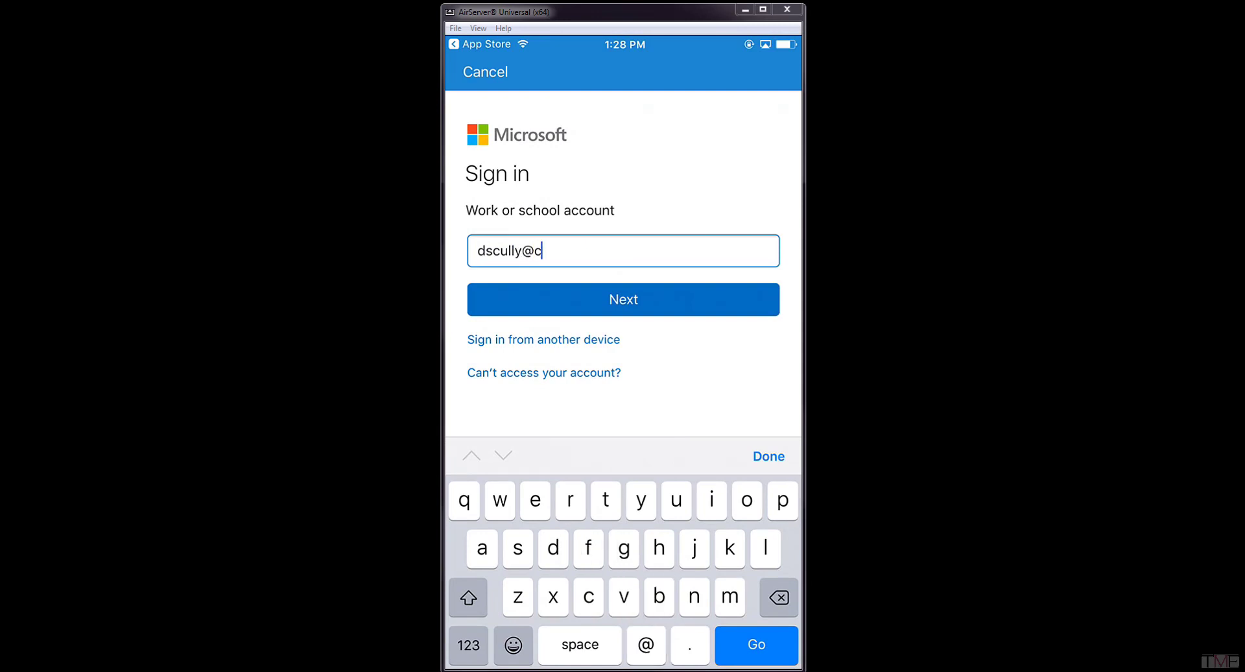
left_click(623, 299)
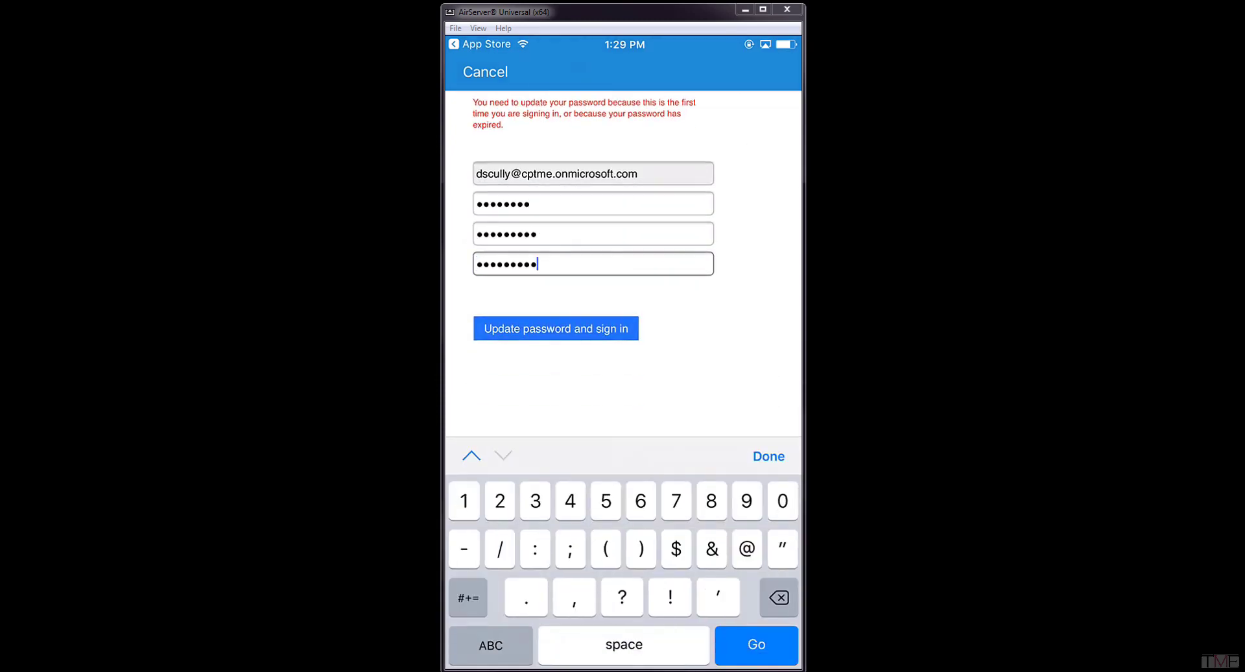
key("Return")
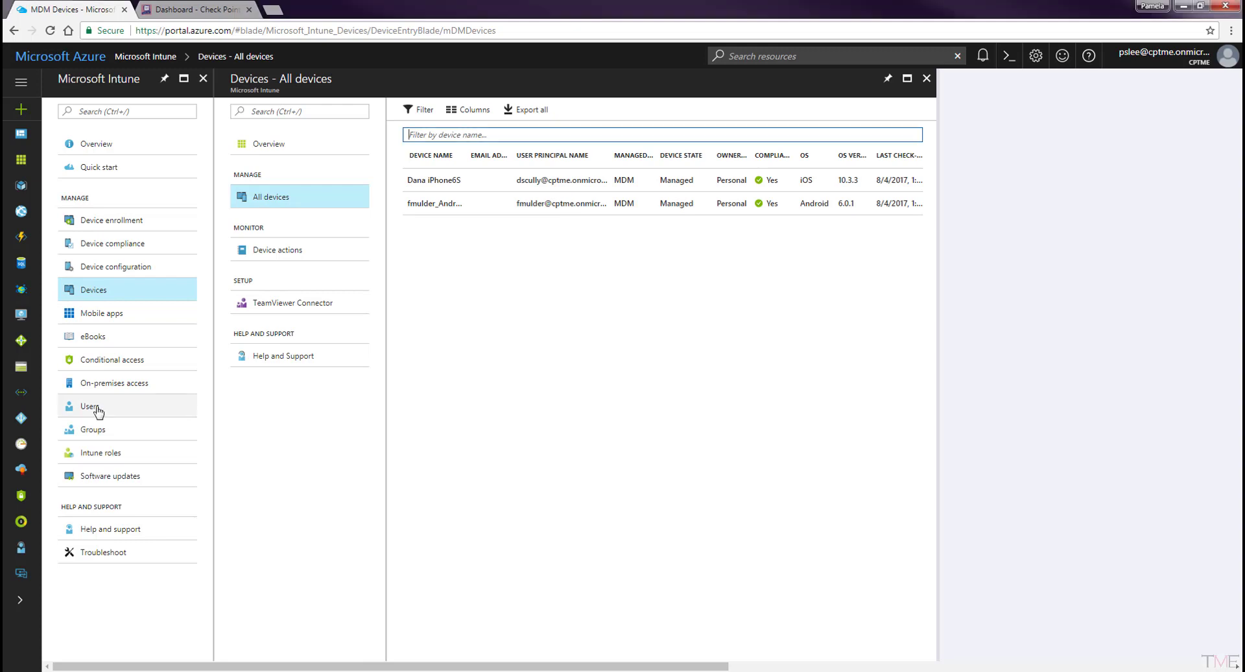
Go to the All users list.
left_click(97, 407)
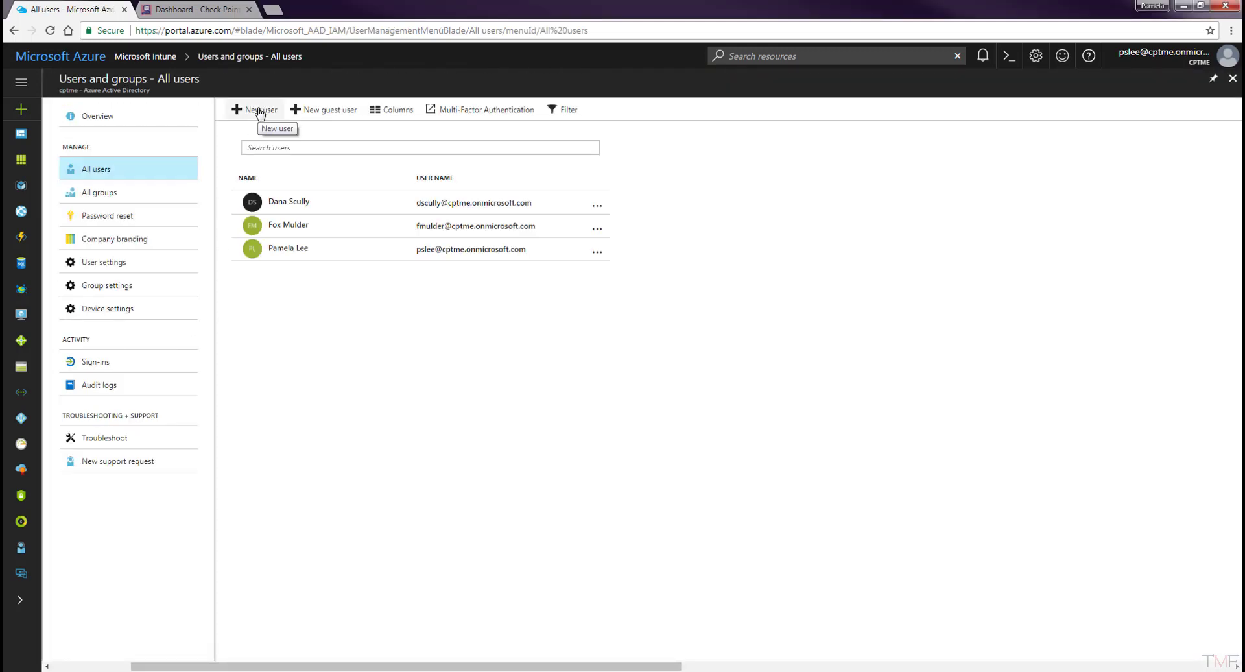
Create user 'SBM Admin' with its cptme work user name and the Global administrator role.
left_click(258, 109)
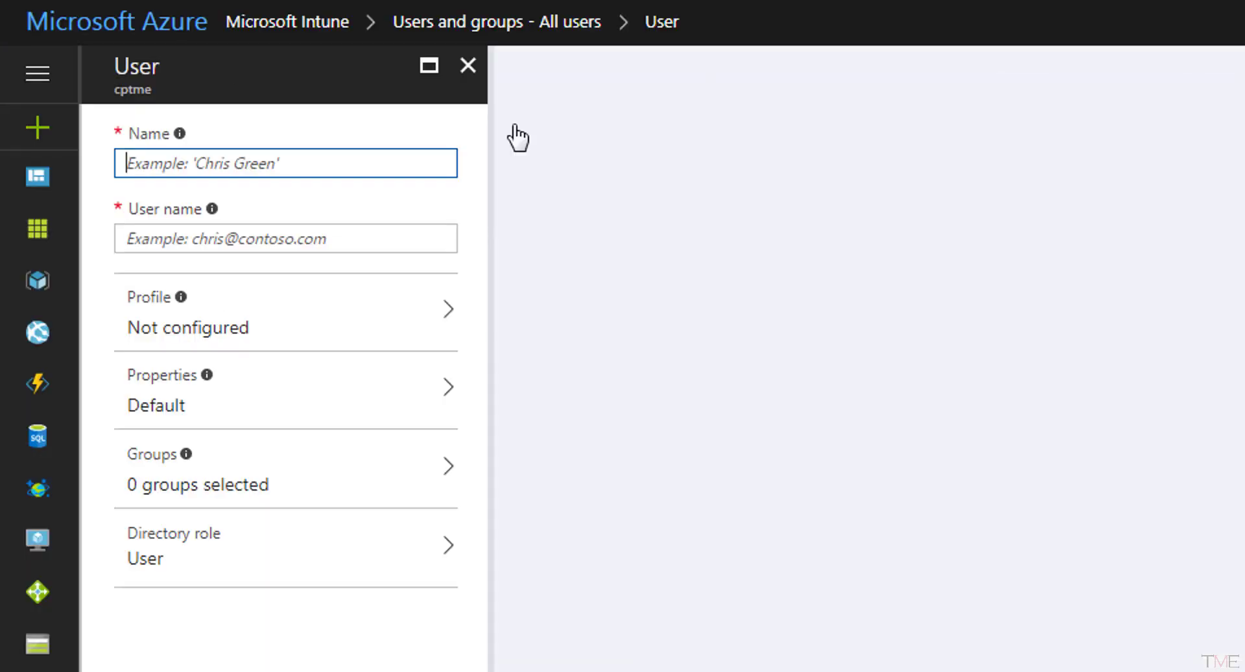
type("SBM Admin")
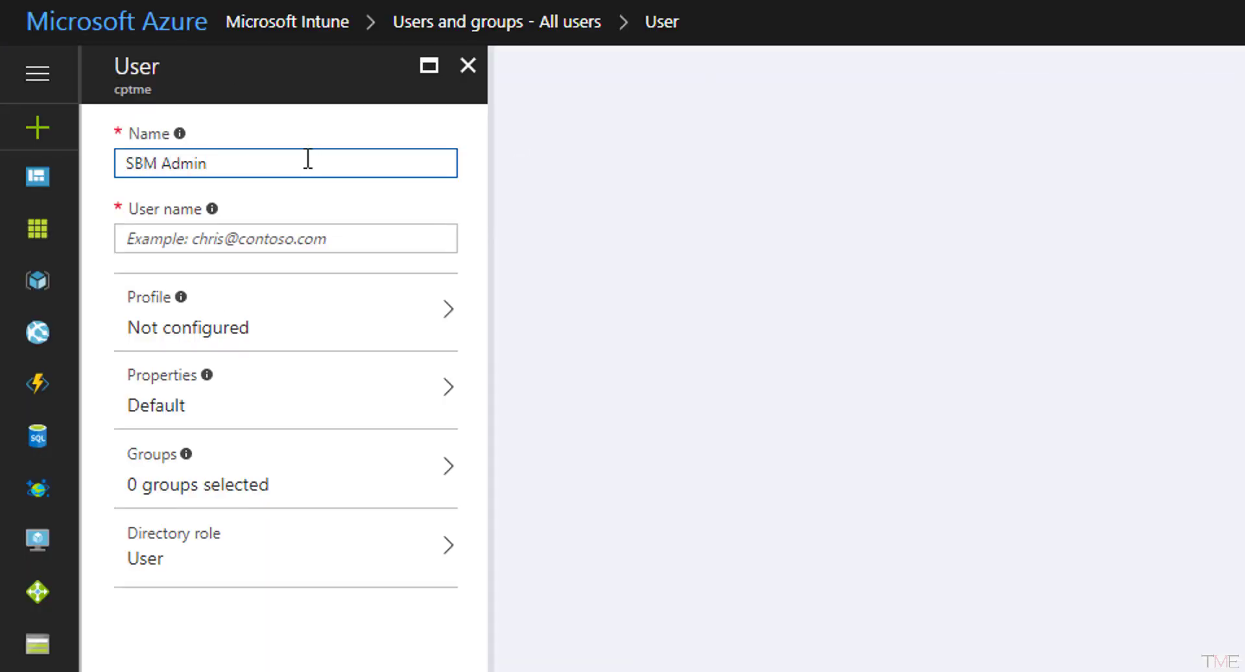
left_click(359, 238)
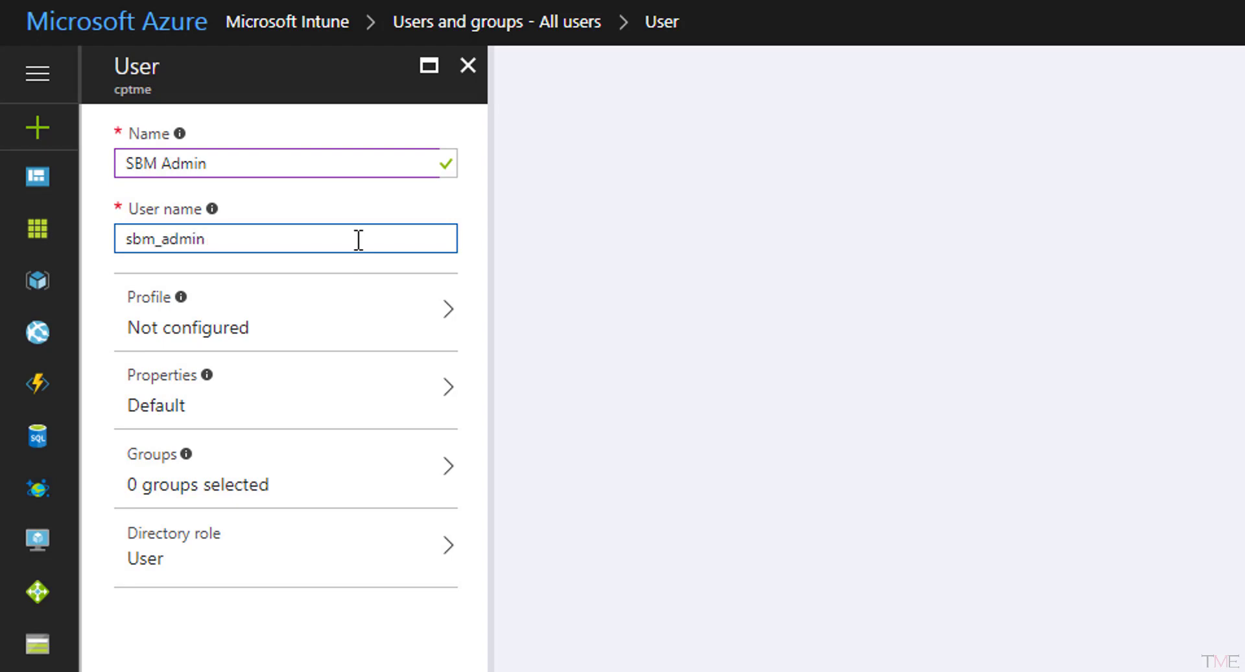
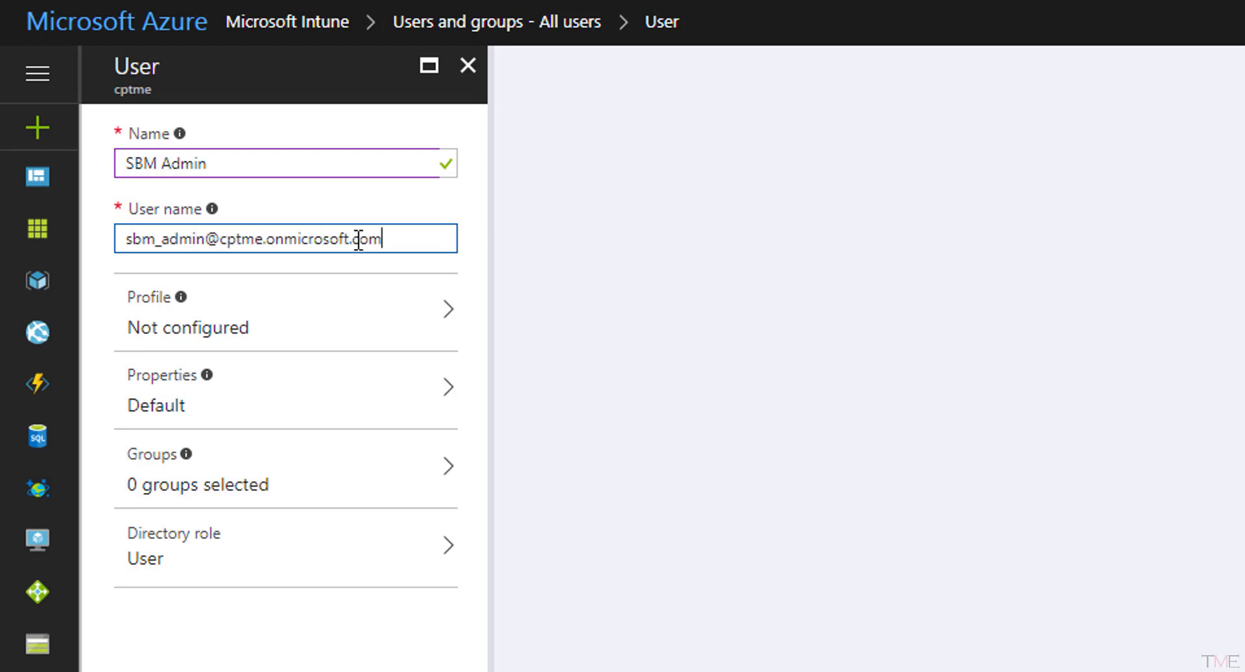
left_click(266, 544)
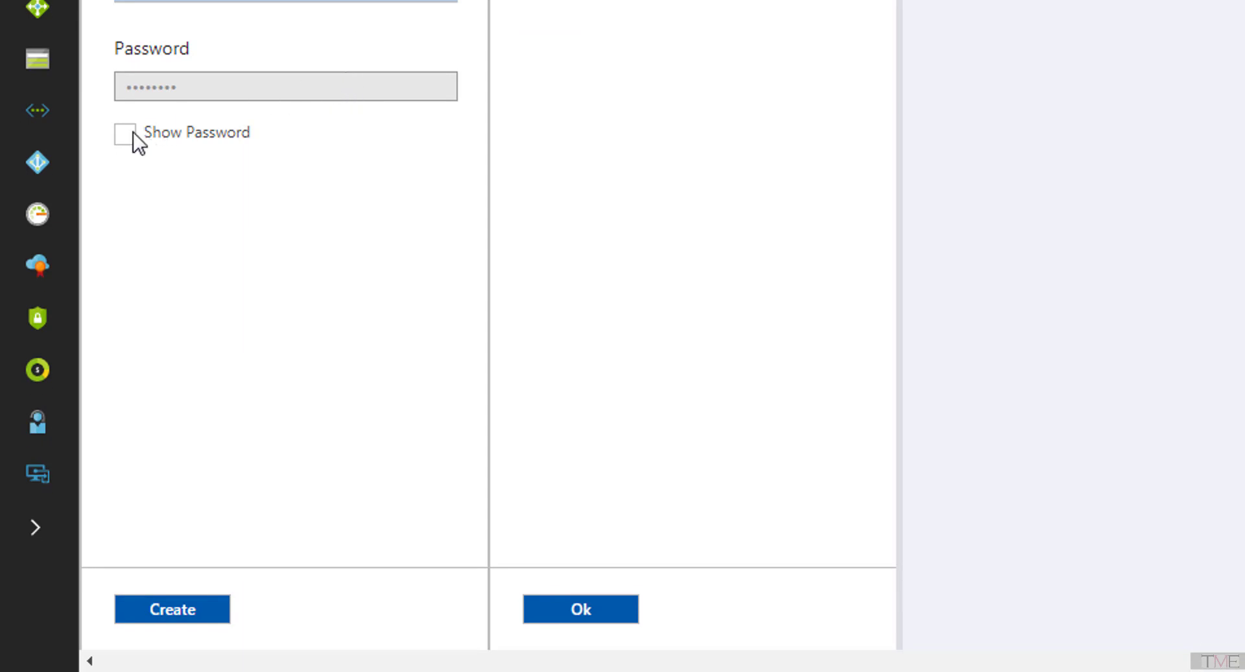
left_click(126, 135)
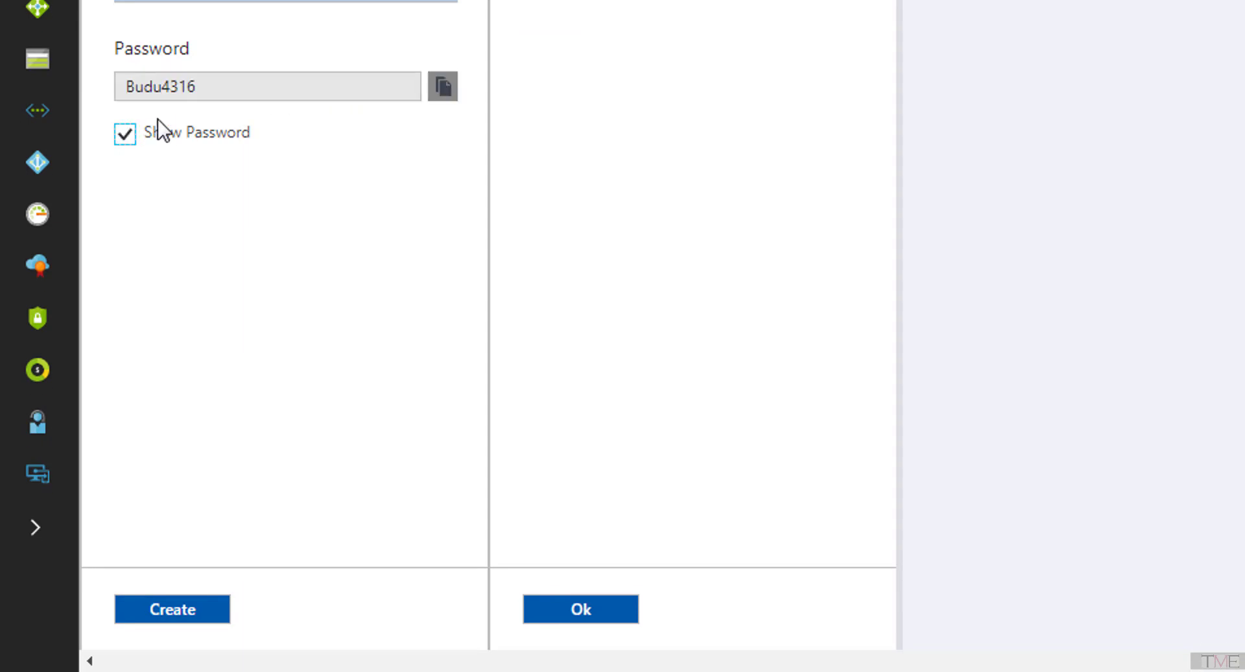
left_click(598, 616)
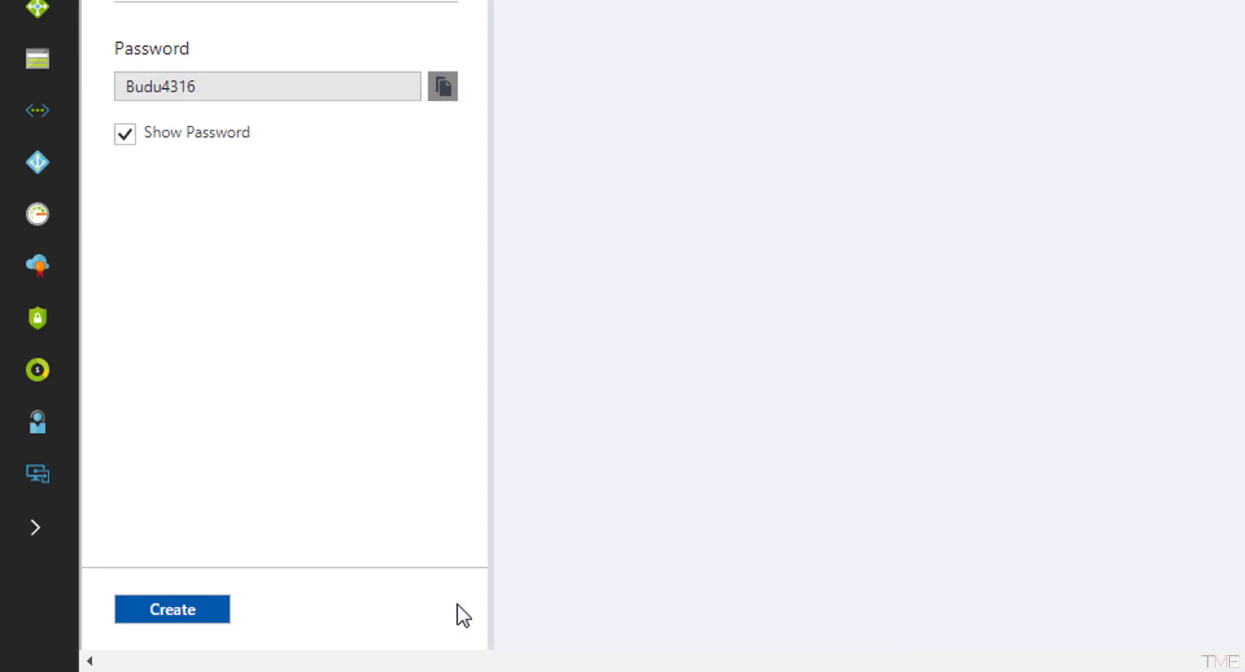
left_click(175, 613)
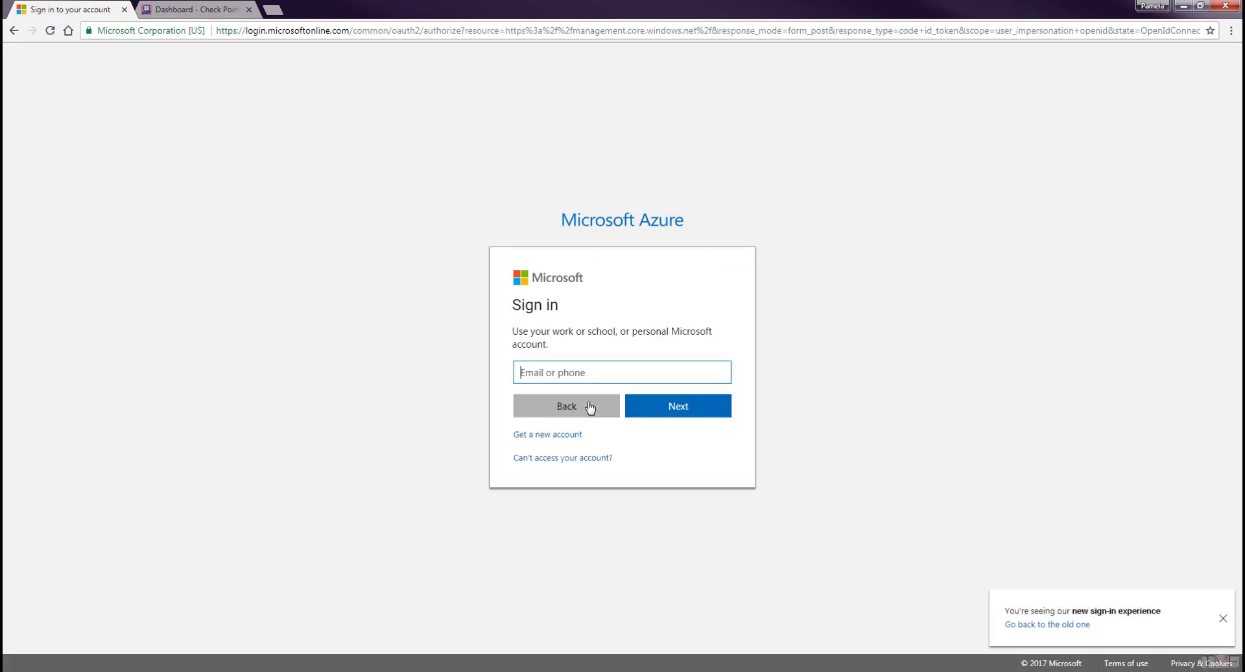
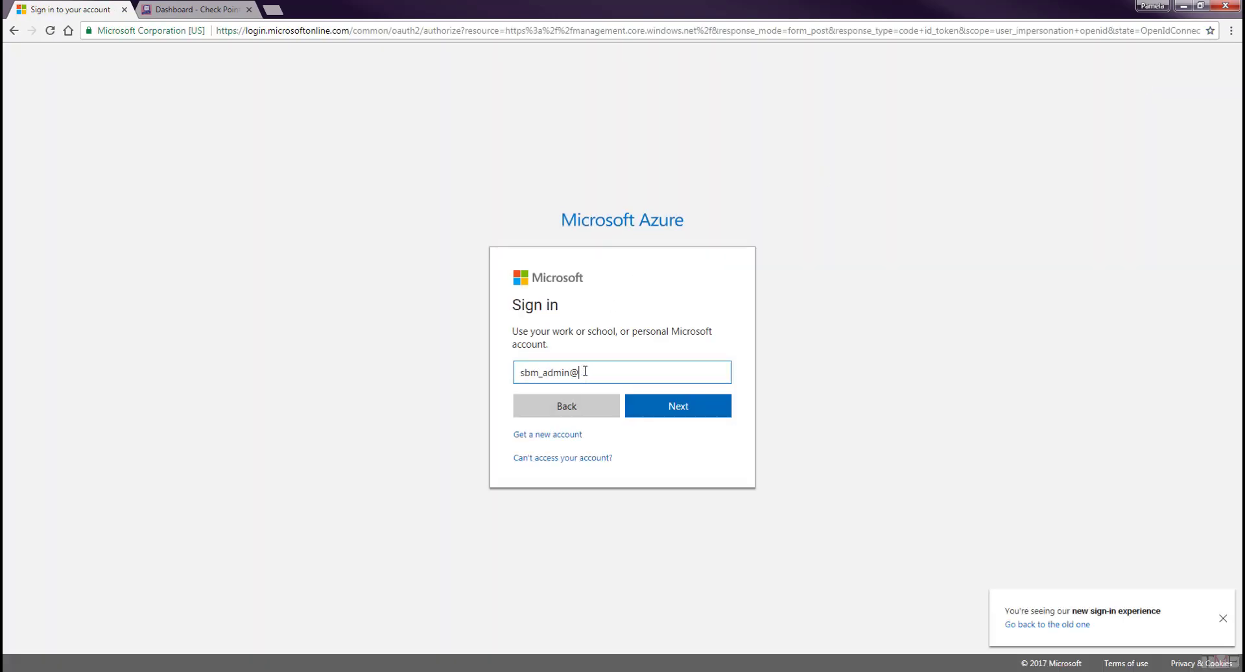
Sign in as SBM Admin and replace its temporary password with a new one.
left_click(694, 417)
type("••")
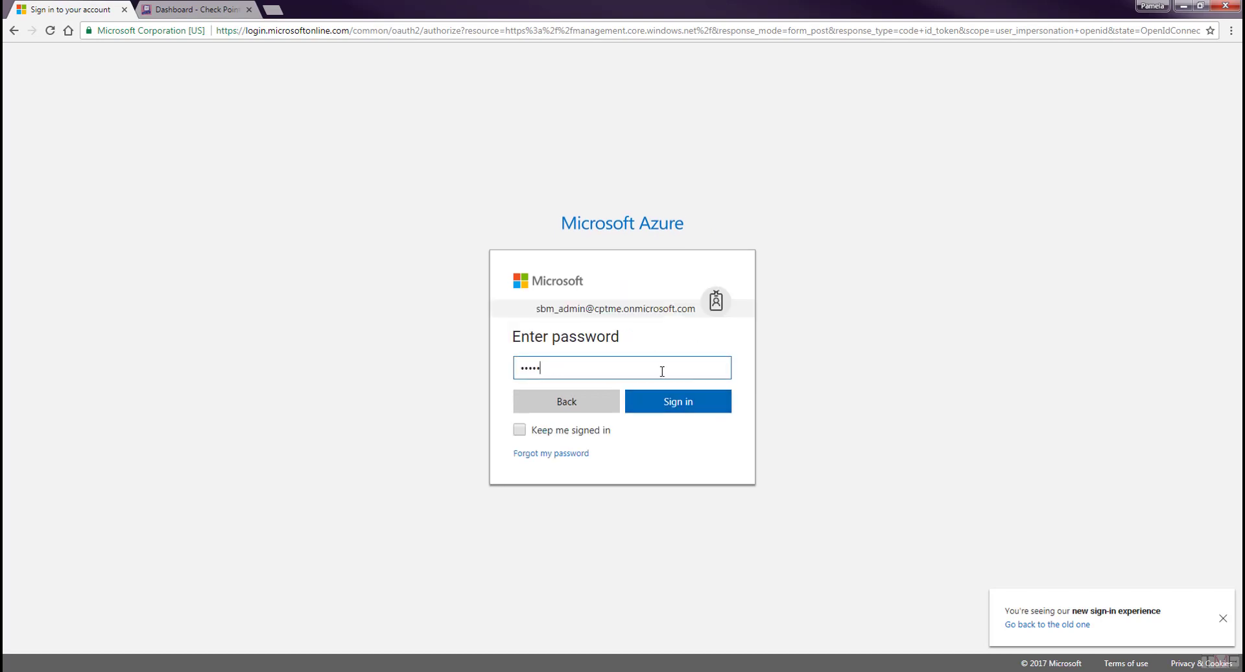
left_click(679, 401)
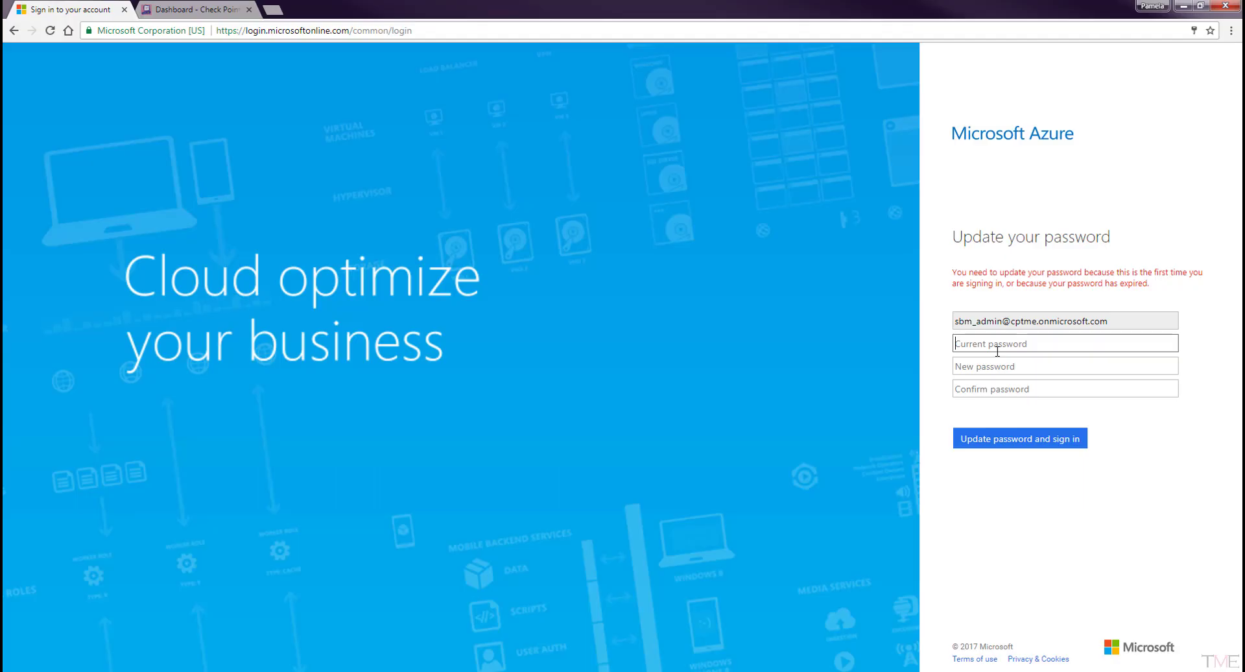
type("••")
left_click(1002, 366)
type("•••••")
left_click(1003, 388)
type("•••••••••••••")
left_click(1029, 439)
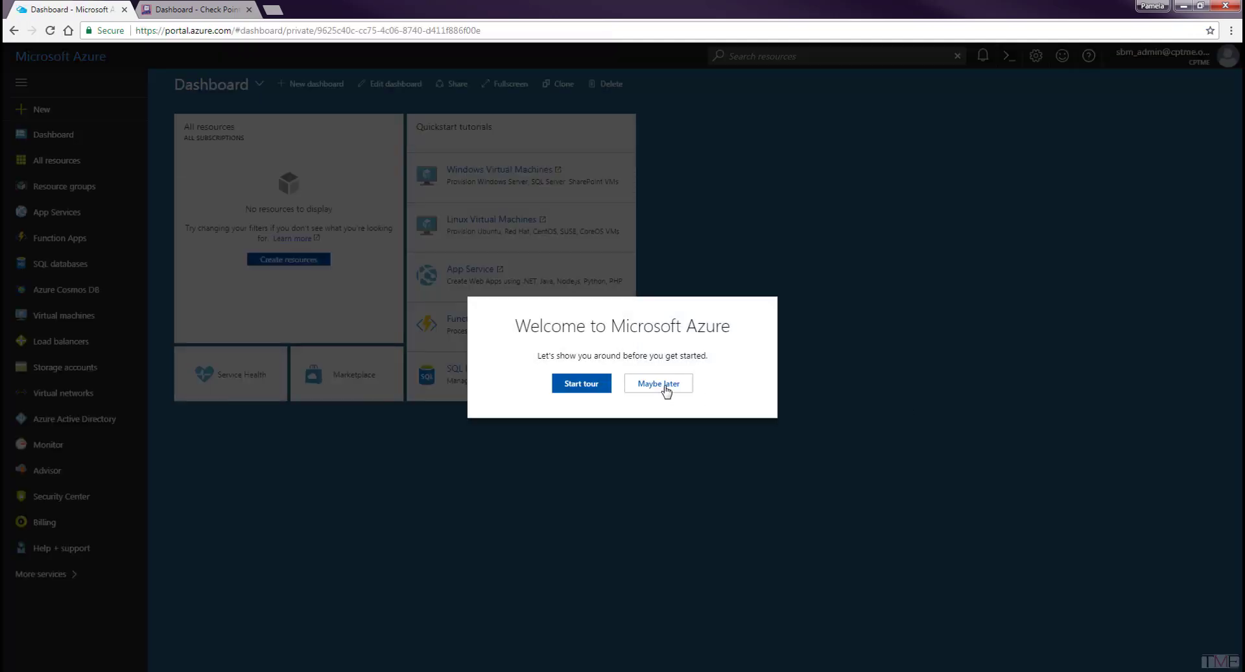
Skip the welcome tour, sign out, and sign back in as the original administrator.
left_click(660, 386)
left_click(1161, 56)
left_click(1136, 83)
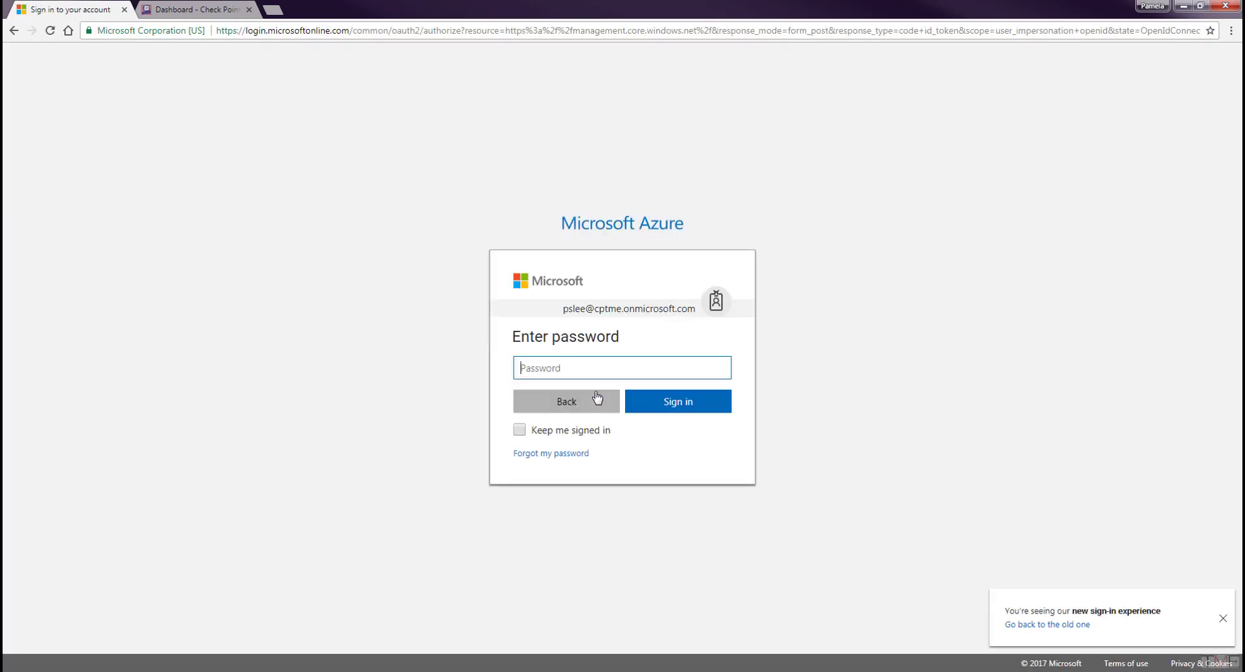
key("ctrl+v")
left_click(678, 401)
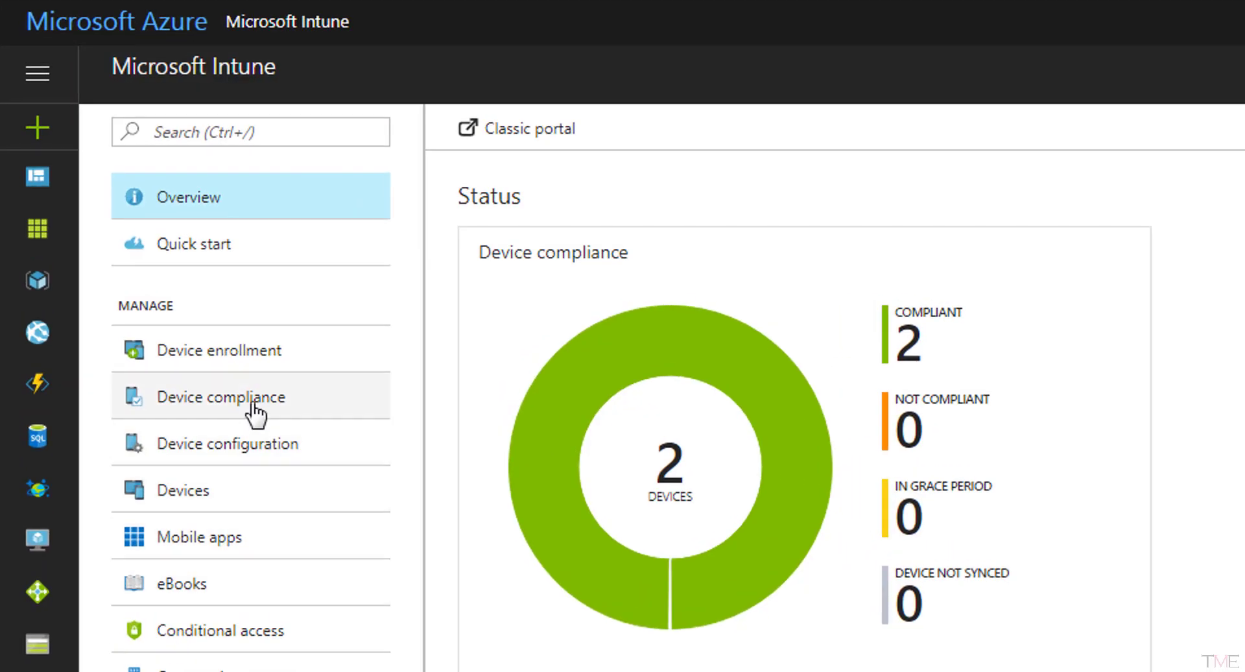
Start an Android compliance policy named 'Android Device Compliance Policy' and open its settings.
left_click(253, 403)
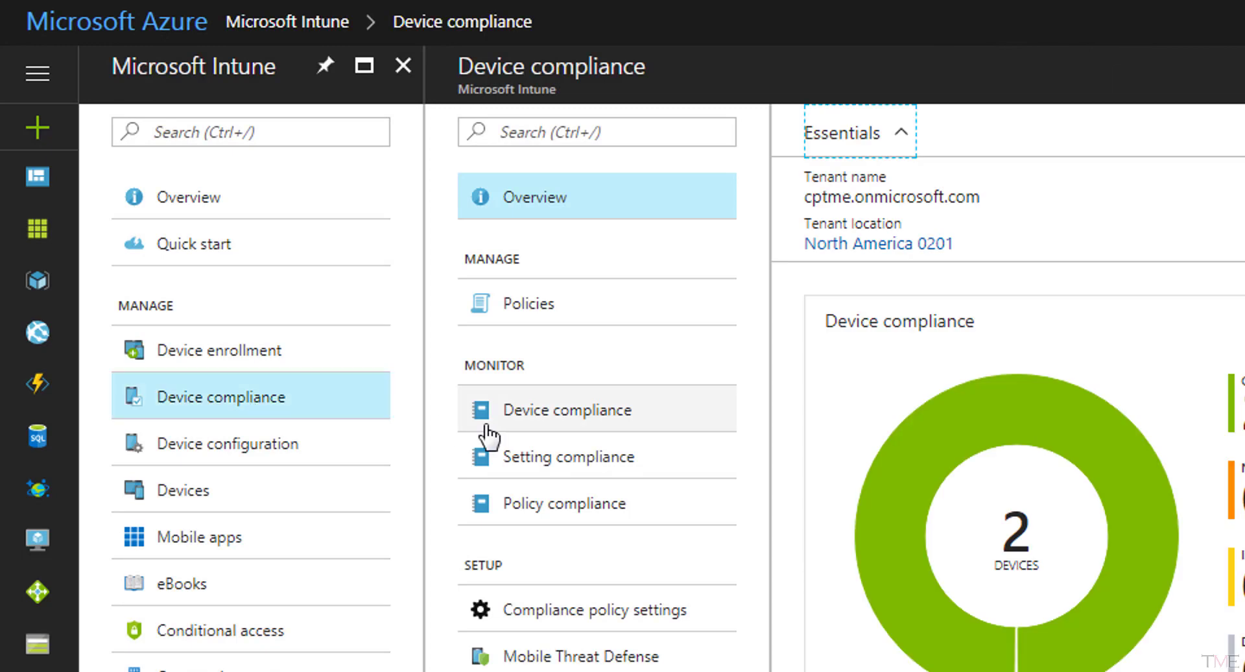
left_click(542, 310)
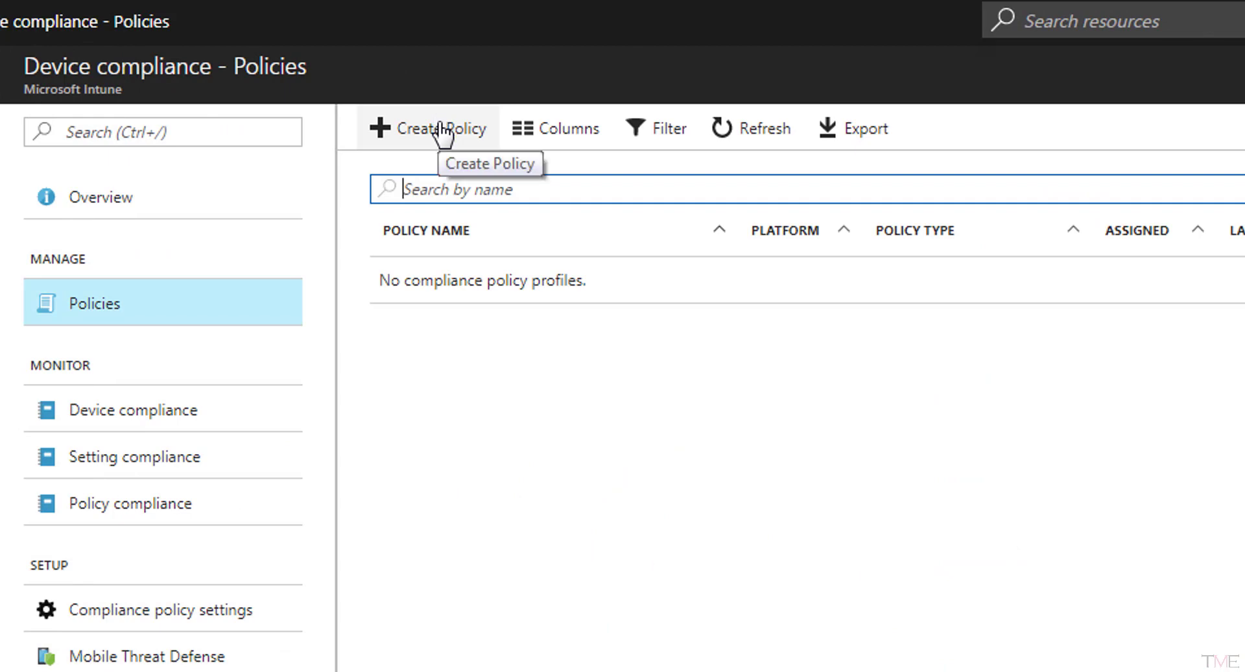
left_click(441, 127)
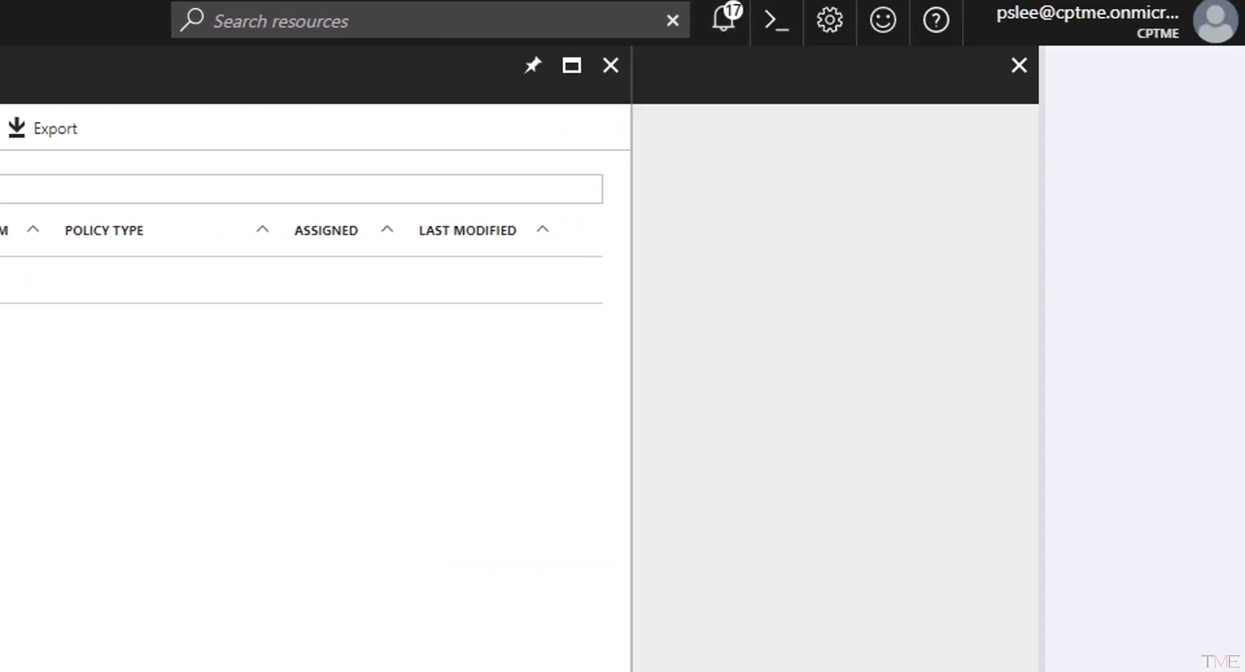
left_click(792, 164)
type("Android Device Compliance Policy")
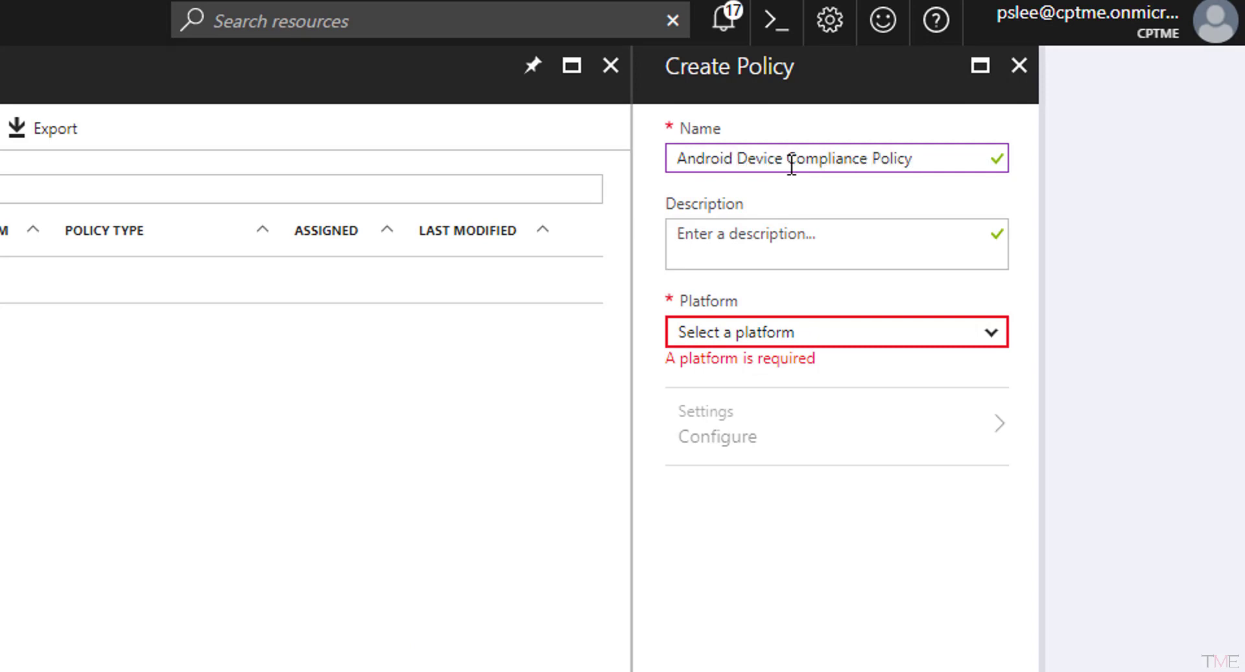
left_click(767, 340)
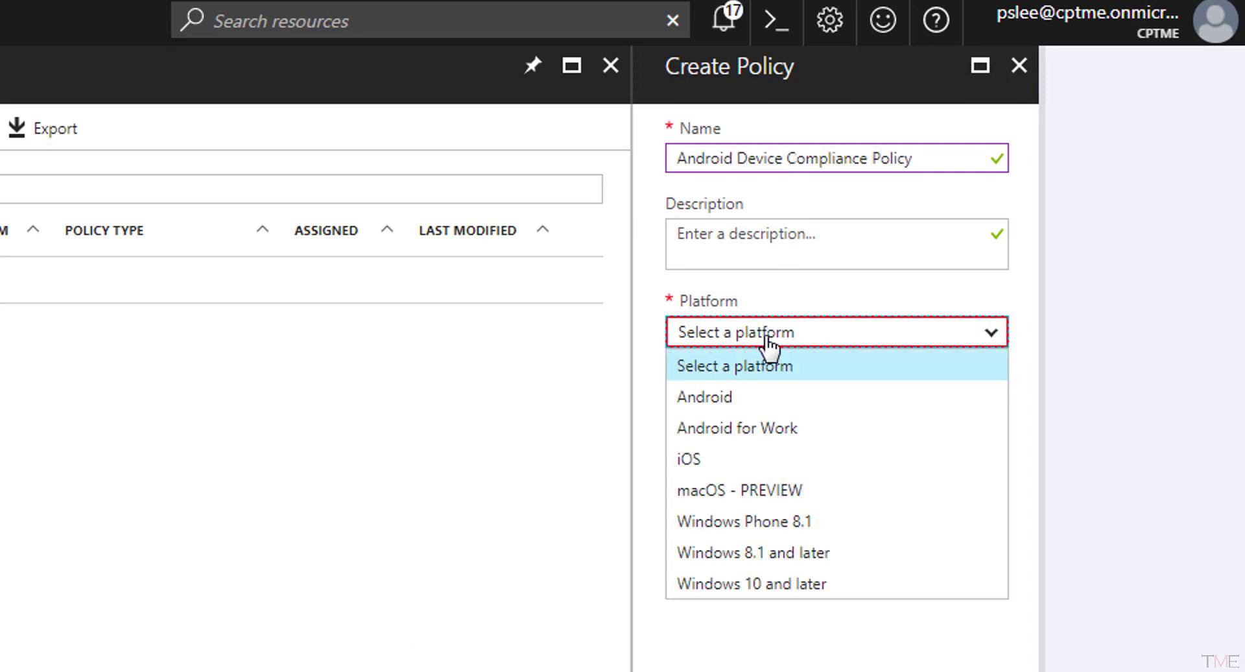
left_click(759, 399)
left_click(756, 410)
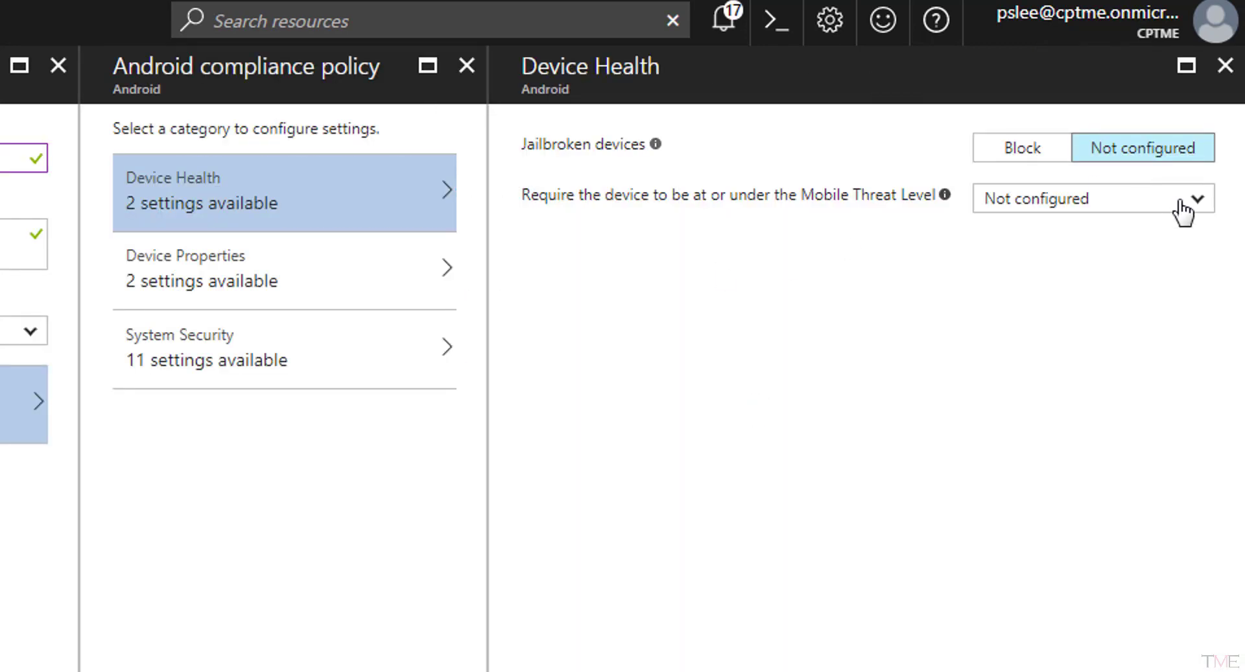
Open the Mobile Threat Level dropdown in the Android policy's Device Health settings.
left_click(1186, 205)
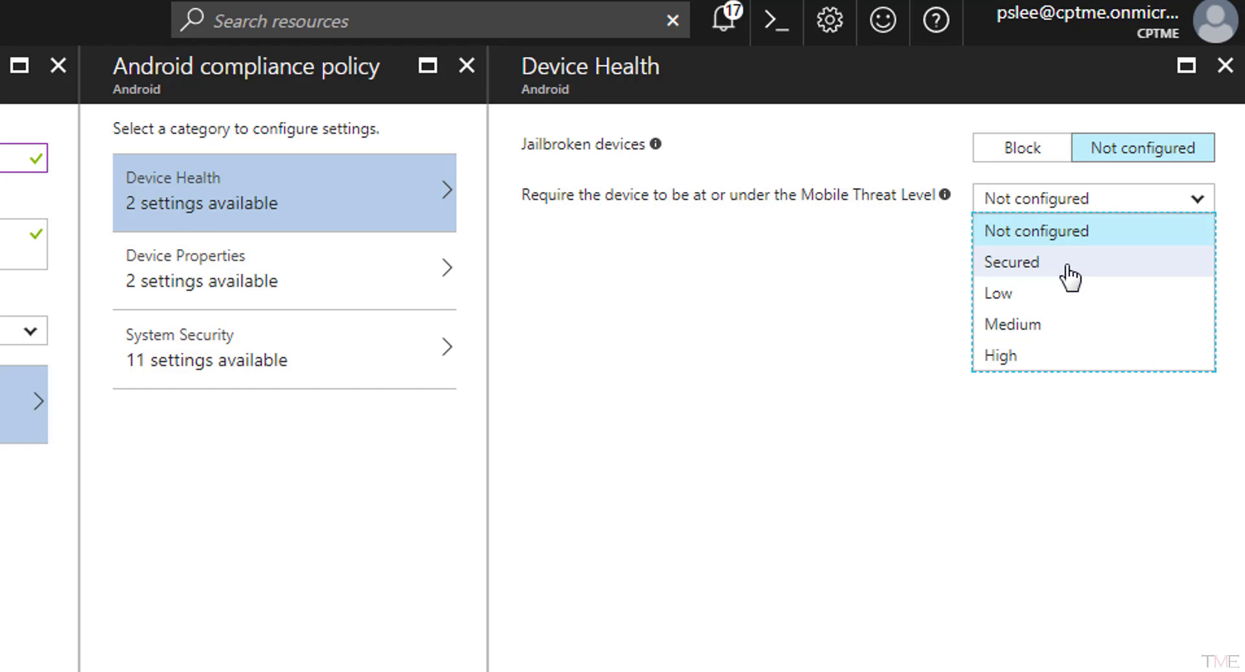
Require the Secured threat level for Android devices and create the Android Device Compliance Policy.
left_click(1067, 266)
left_click(568, 671)
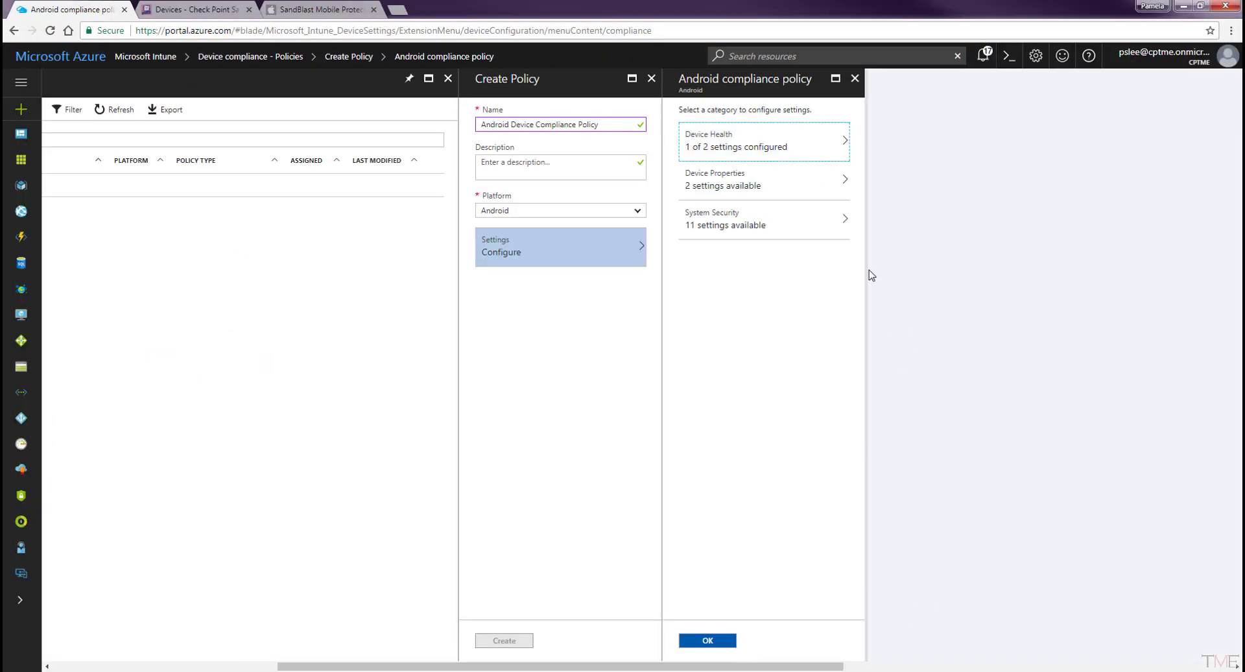
left_click(779, 188)
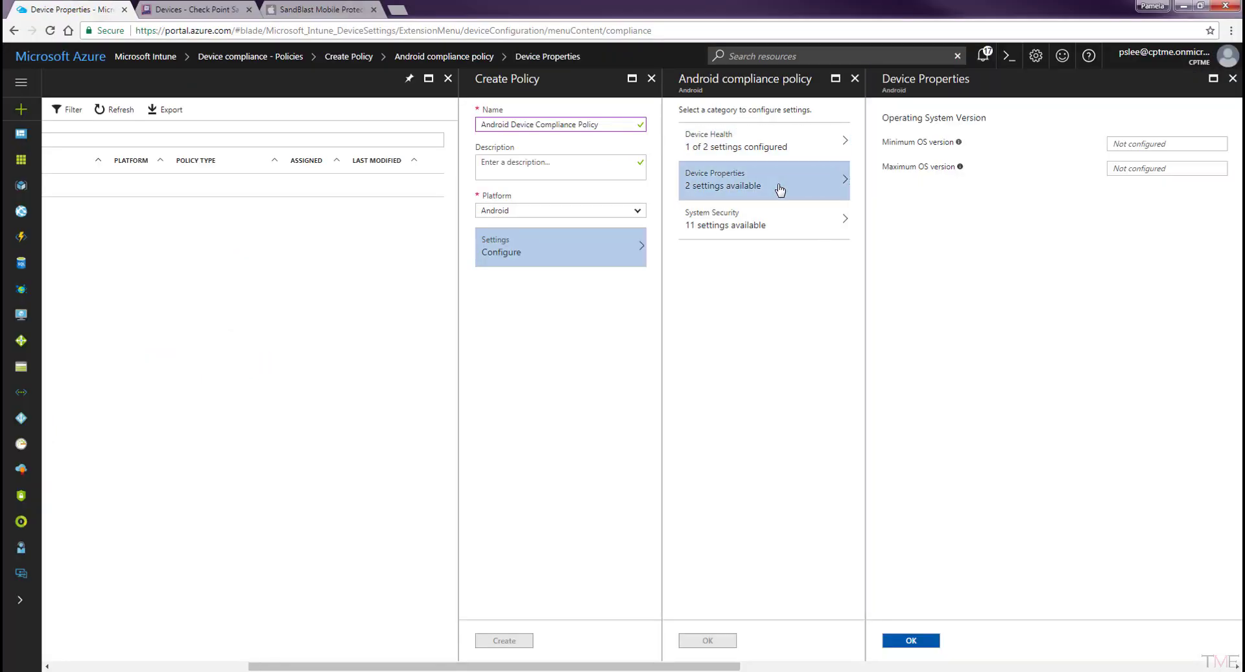
left_click(776, 227)
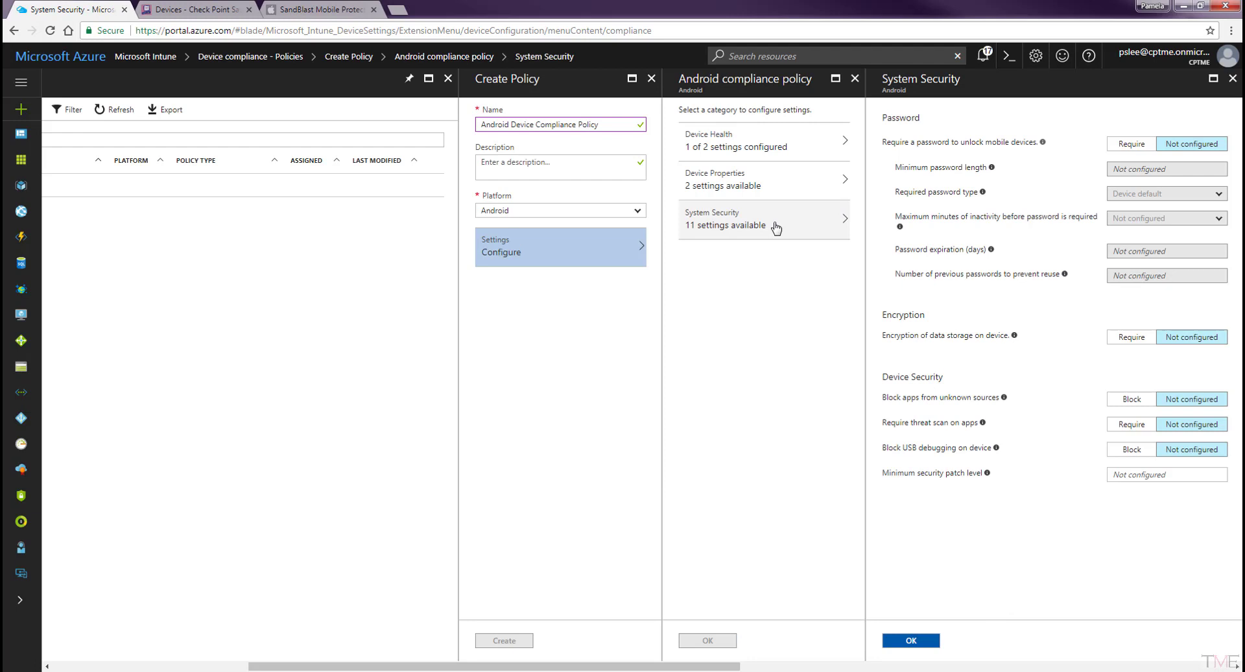
left_click(910, 641)
left_click(708, 640)
left_click(505, 640)
left_click(519, 220)
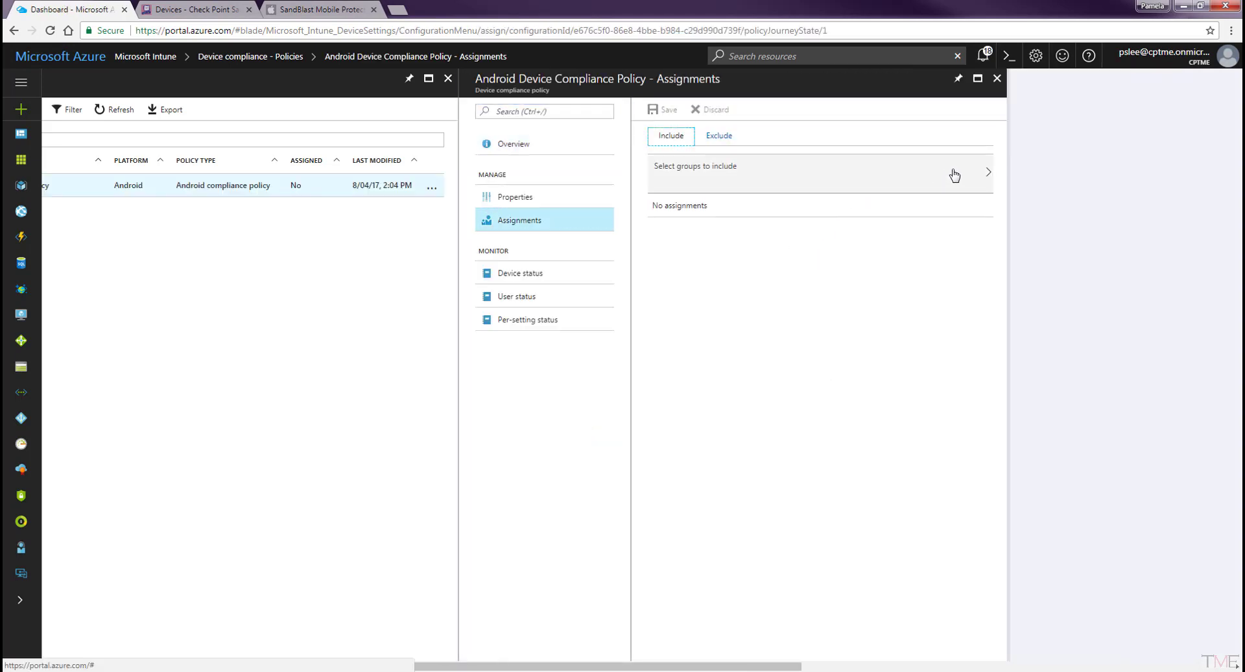
Include the SBM_Users group in the Android policy's assignments and save.
left_click(969, 174)
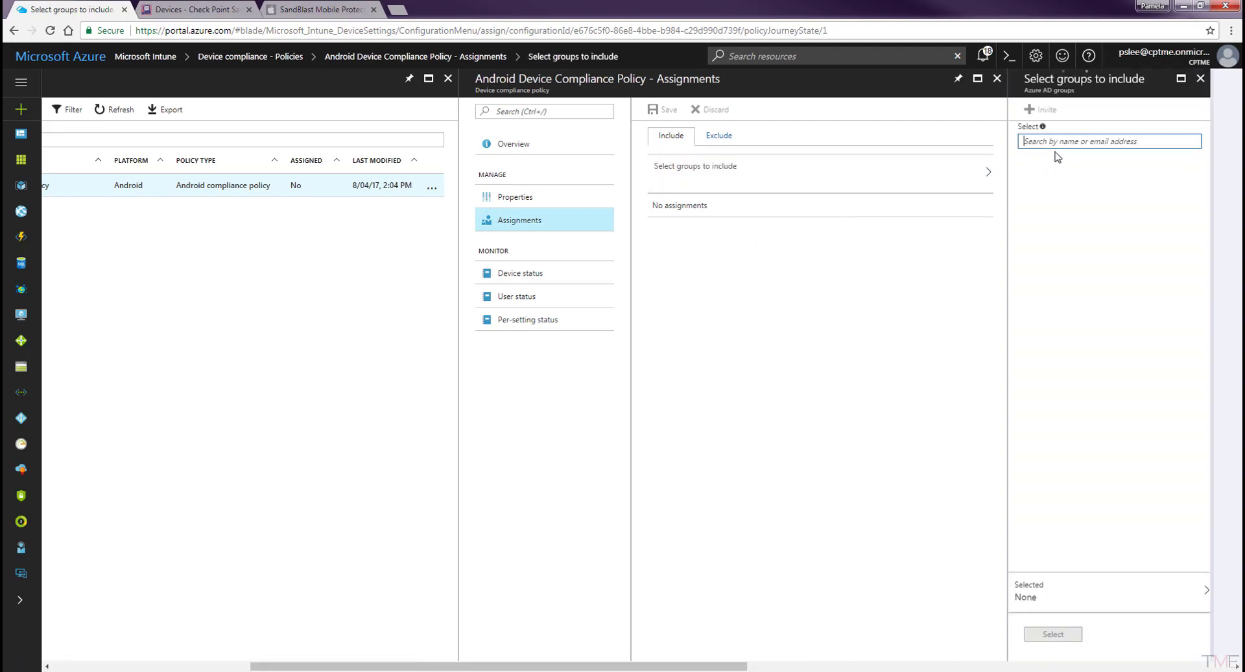
left_click(1049, 186)
left_click(1053, 633)
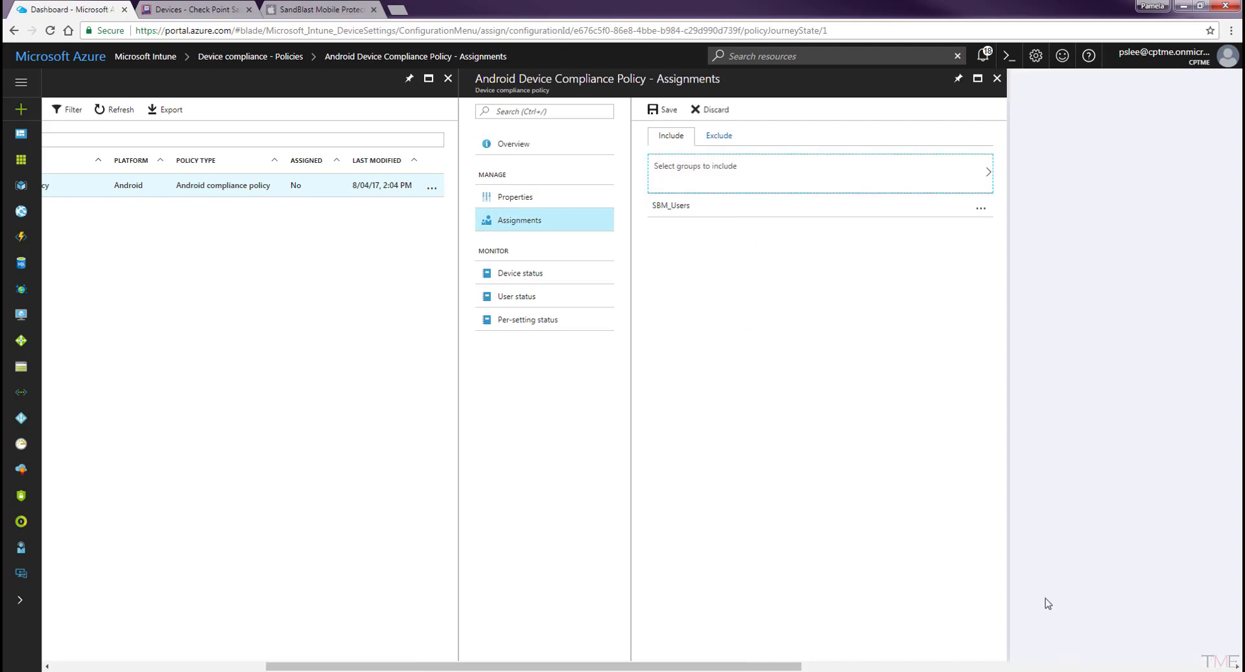
left_click(668, 111)
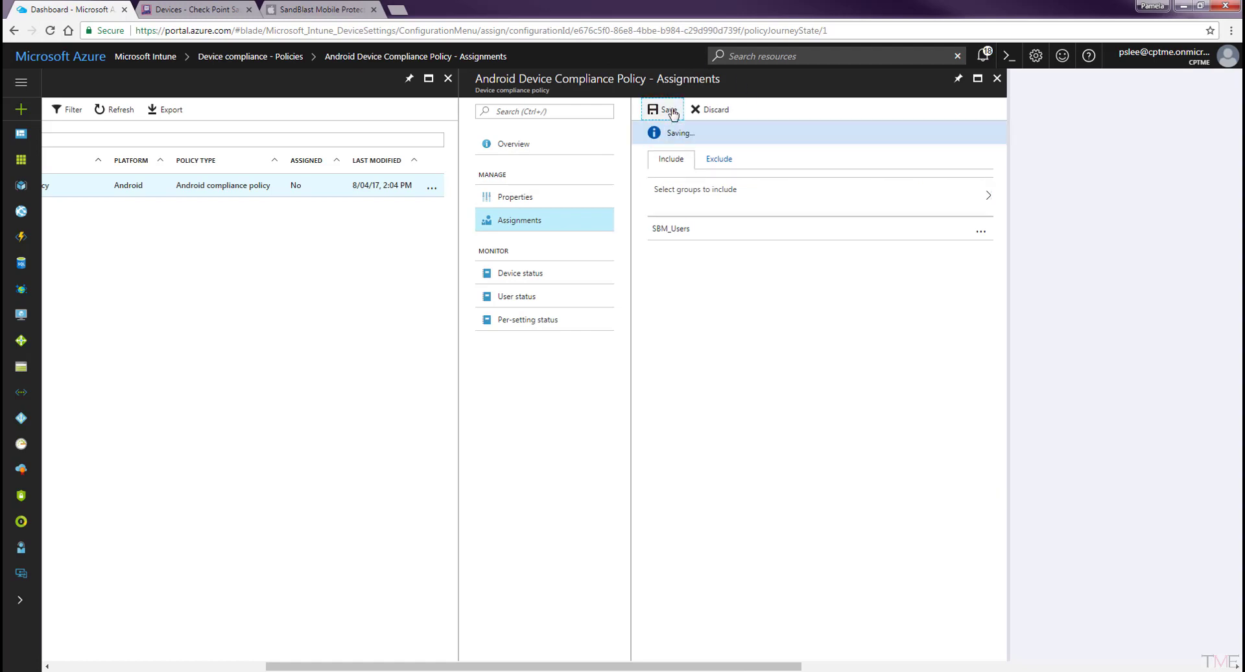
Start a new policy named 'iOS Device Compliance Policy' for the iOS platform.
left_click(999, 79)
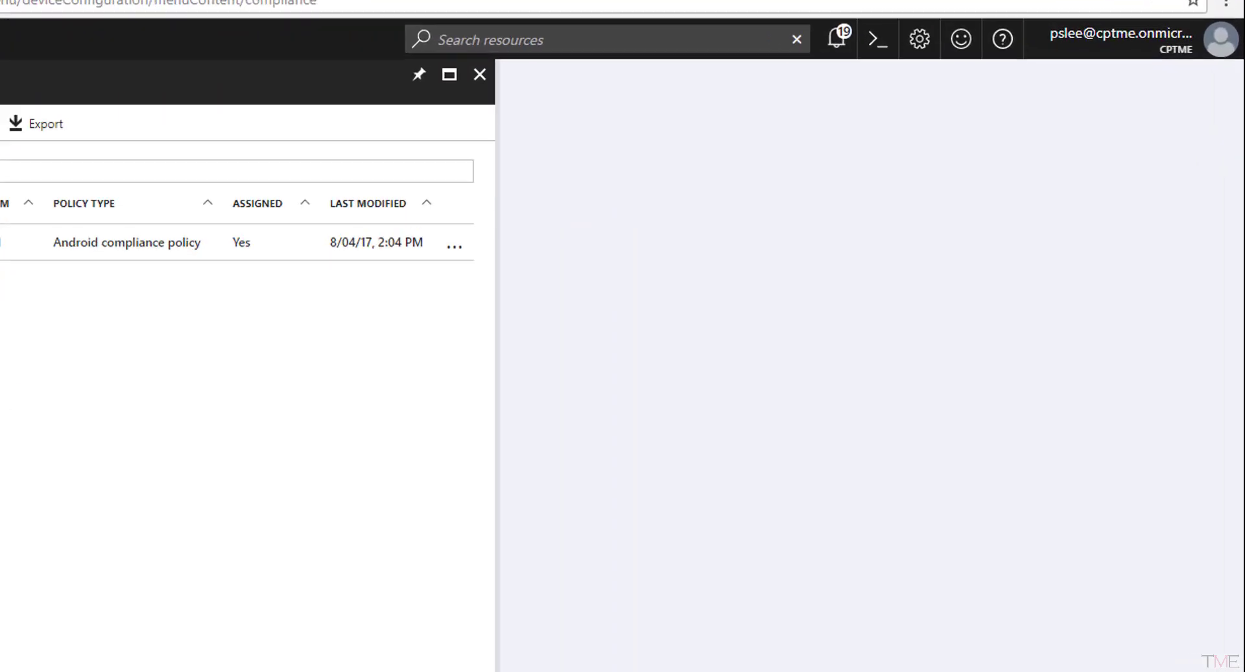
left_click(592, 150)
type("iOS Device Compliance Policy")
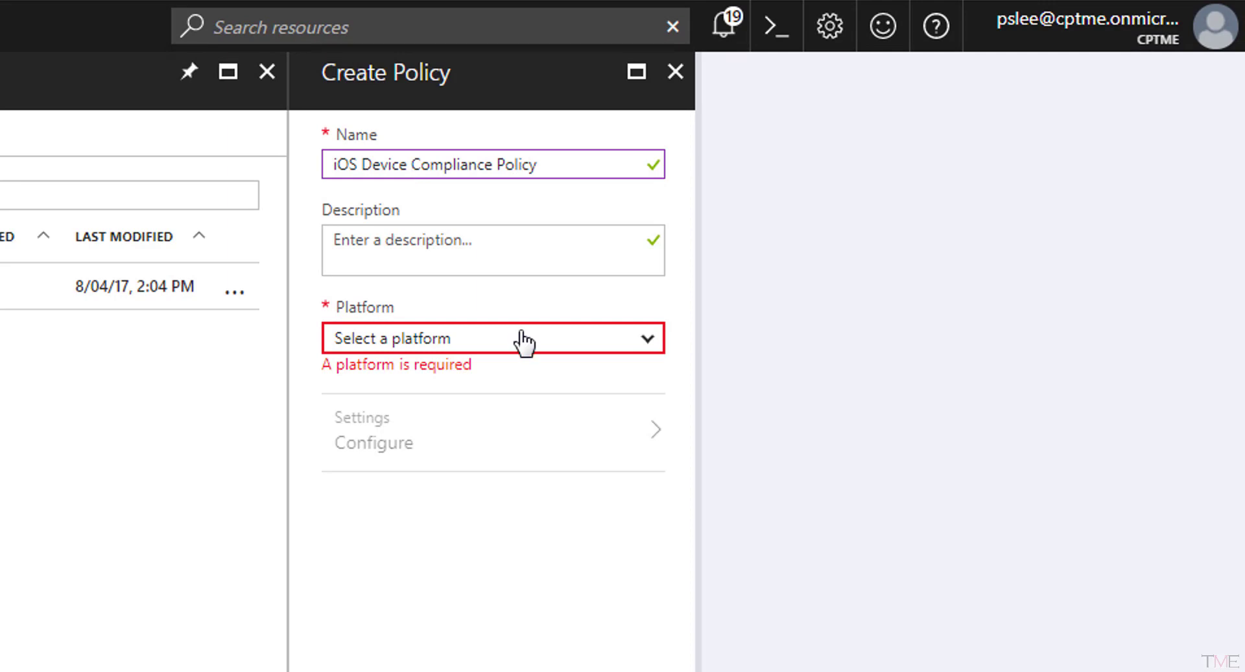
left_click(524, 339)
left_click(461, 463)
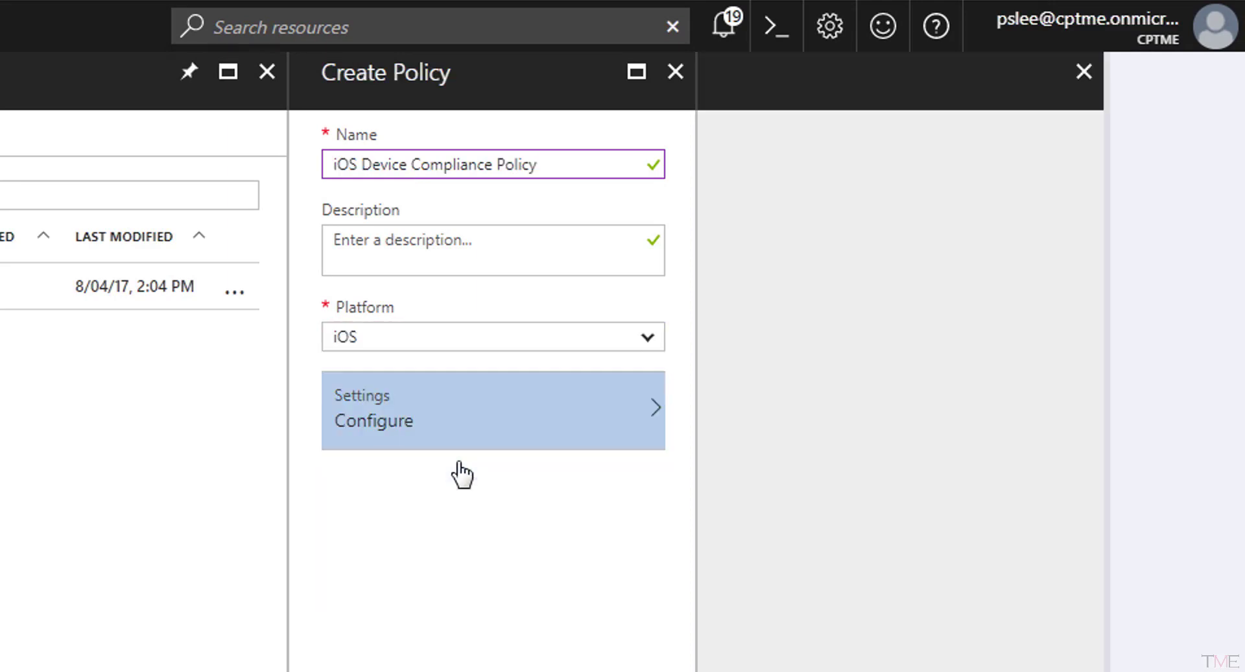
Require the Secured Mobile Threat Level in the iOS settings and create the policy.
left_click(356, 279)
left_click(1165, 208)
left_click(1017, 275)
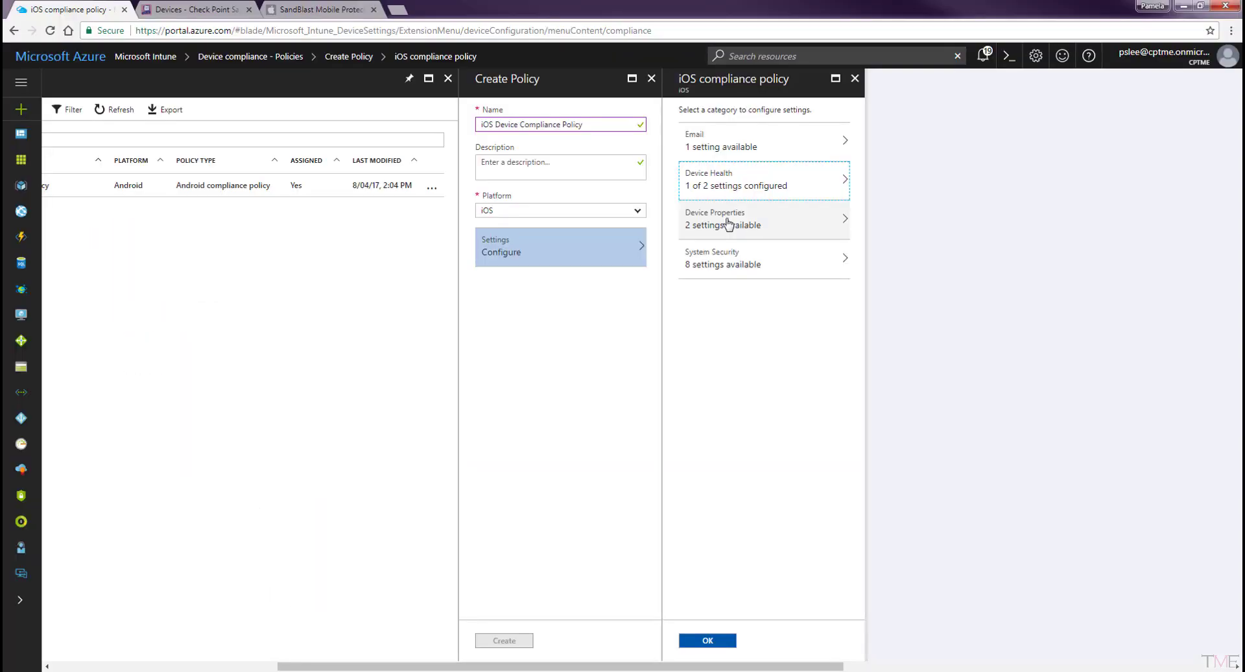
left_click(223, 371)
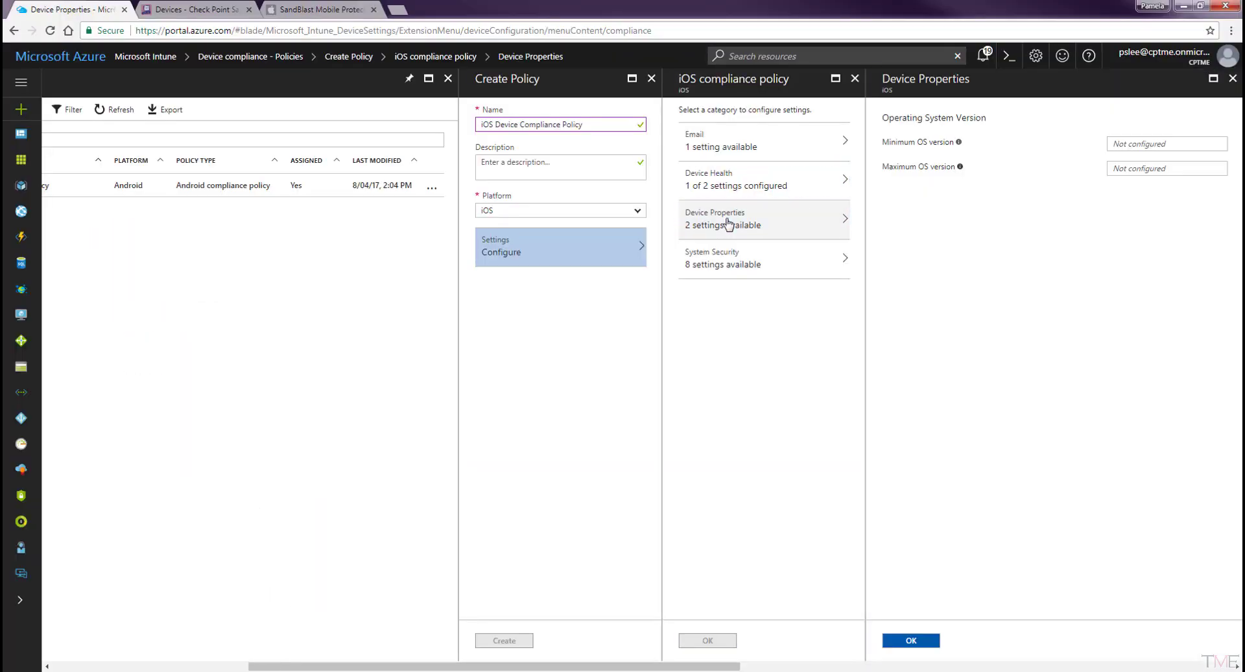
left_click(259, 450)
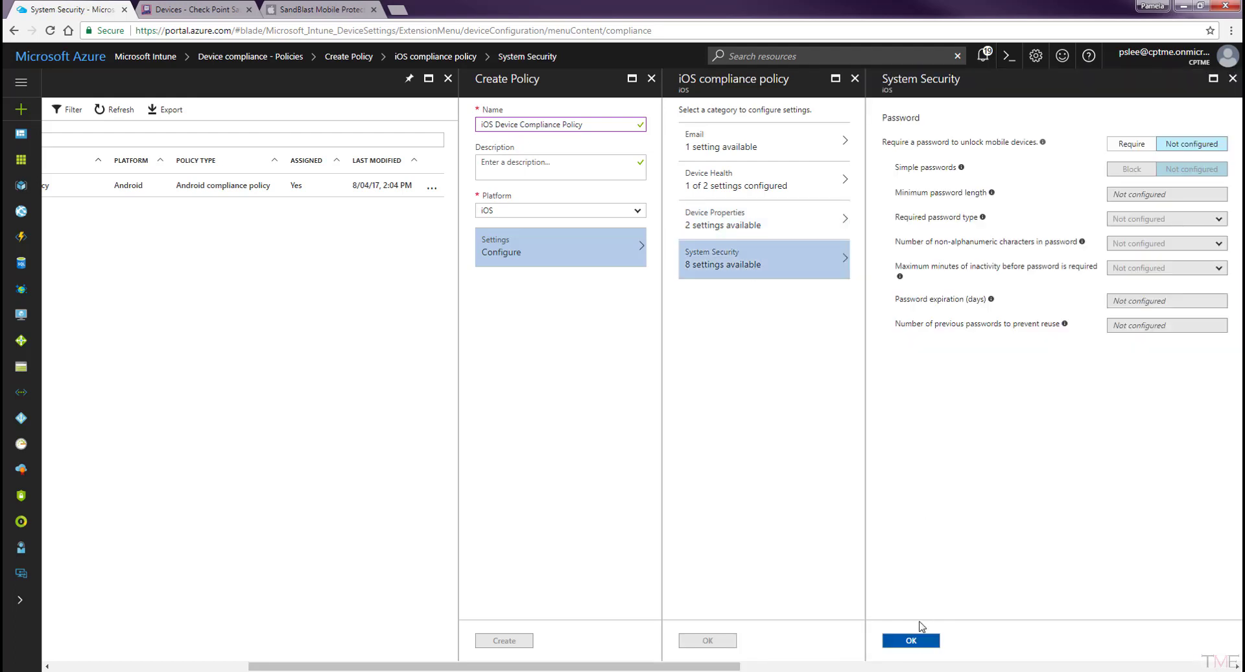
left_click(908, 640)
left_click(726, 645)
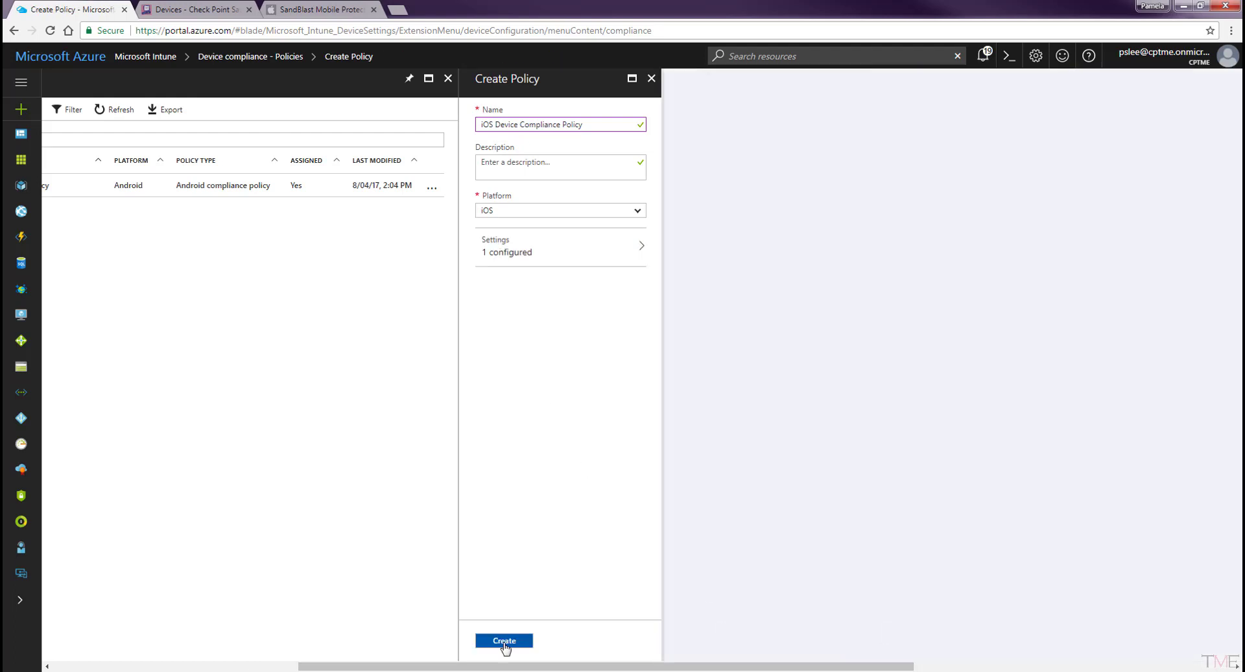
left_click(504, 642)
Assign the iOS Device Compliance Policy to the SBM_Users group and save.
left_click(519, 221)
left_click(701, 170)
left_click(1024, 184)
left_click(1052, 634)
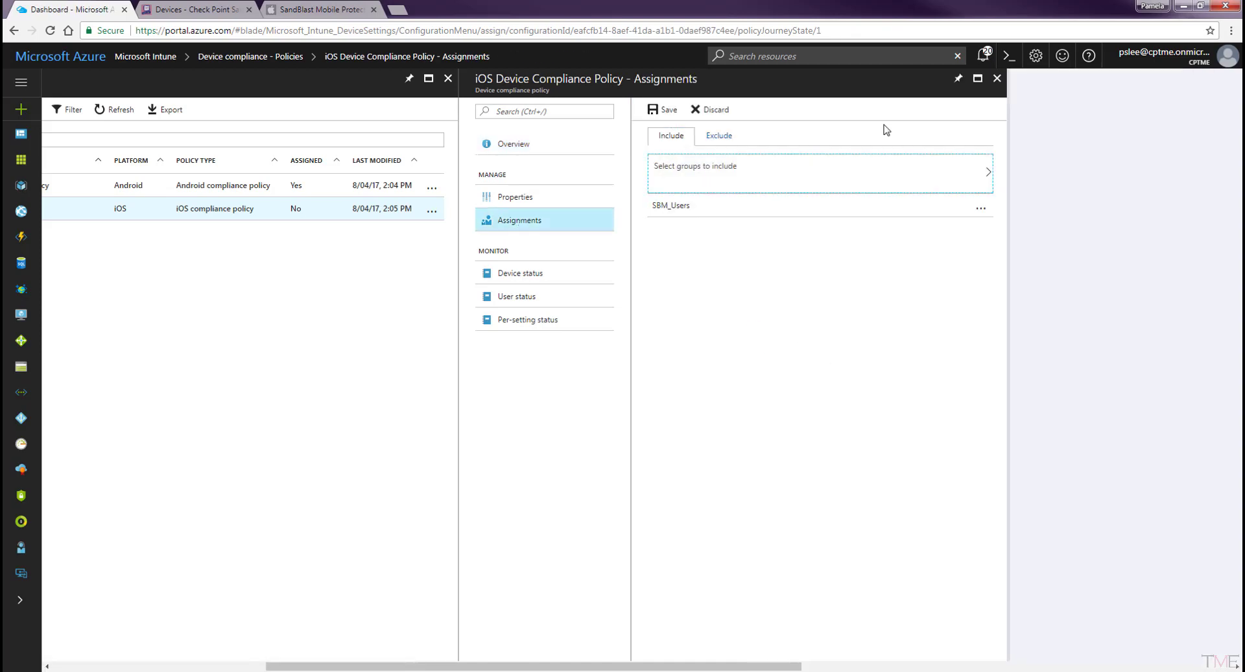
left_click(665, 110)
left_click(561, 201)
Return to the Device compliance Overview dashboard showing both Android and iOS policies.
left_click(823, 79)
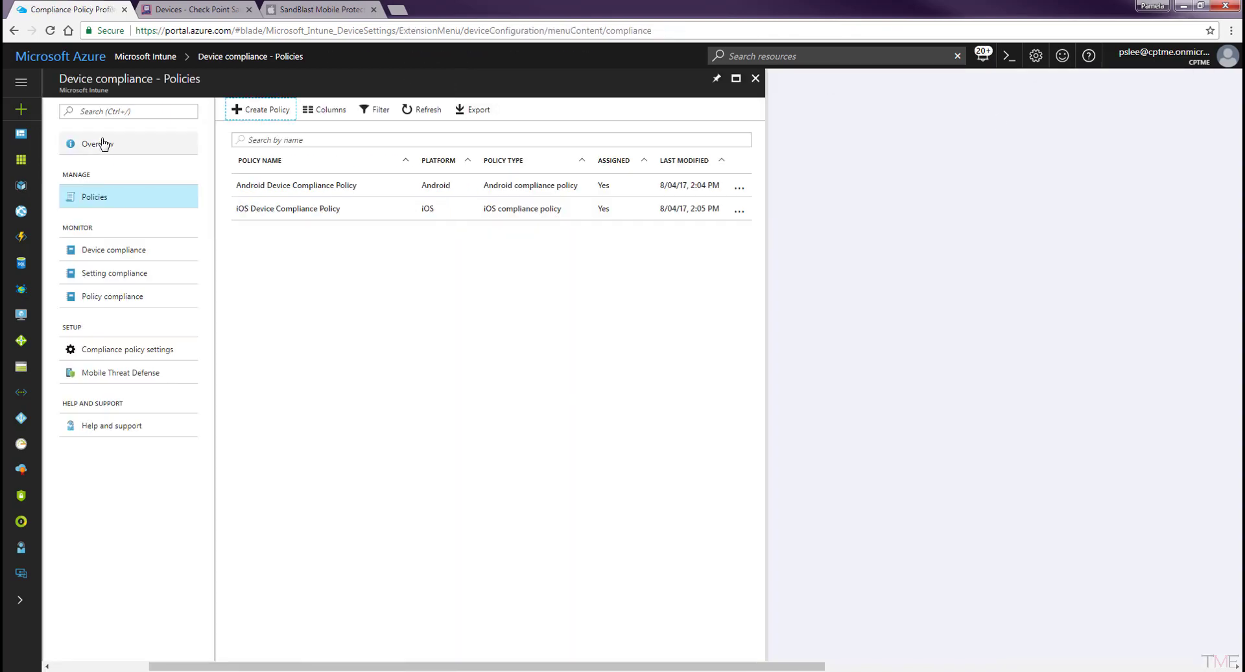
left_click(103, 140)
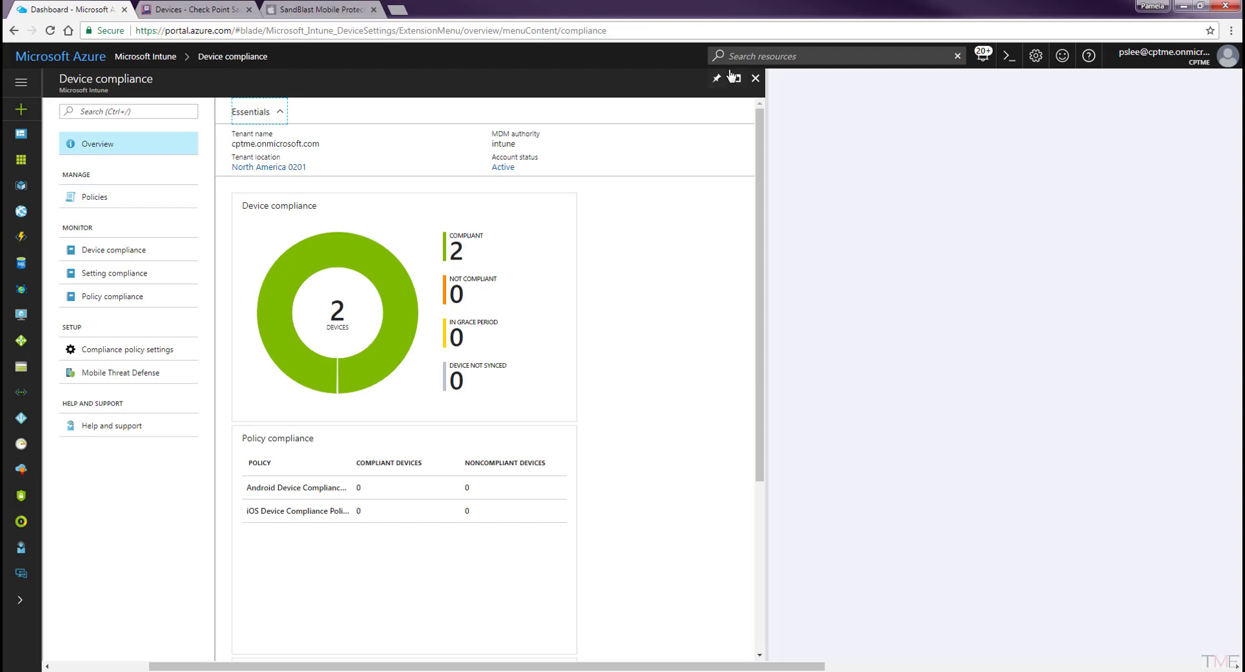